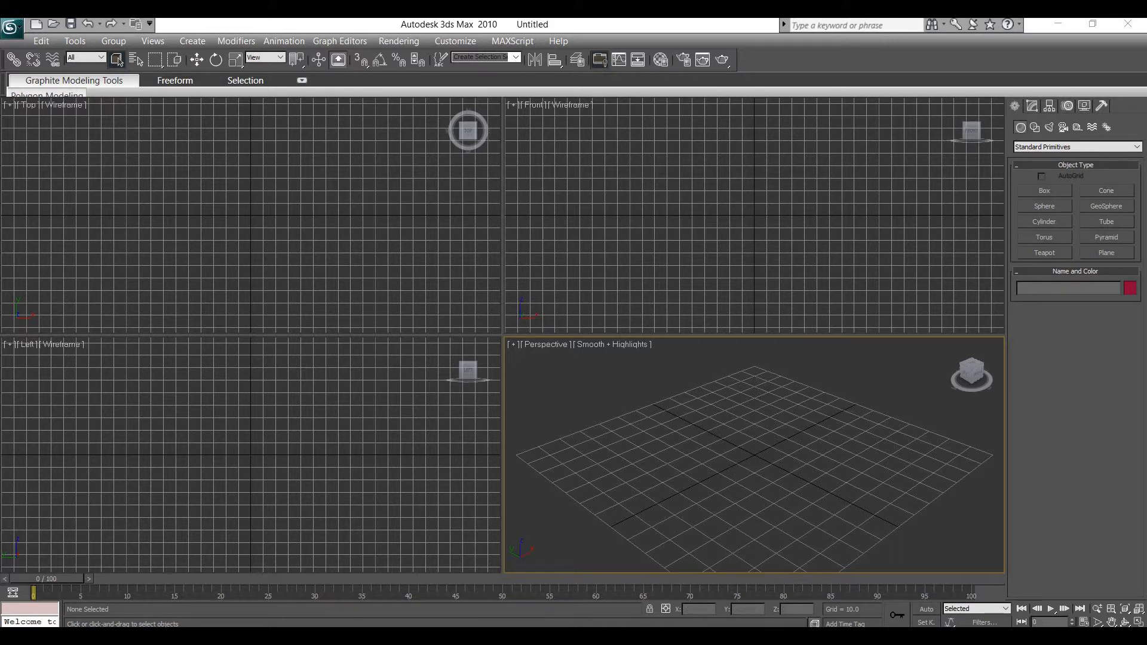
# Check the wooden table reference photo and create a flat box about 62.4 long, 94 wide and 9.5 high in the perspective view.
pyautogui.click(570, 637)
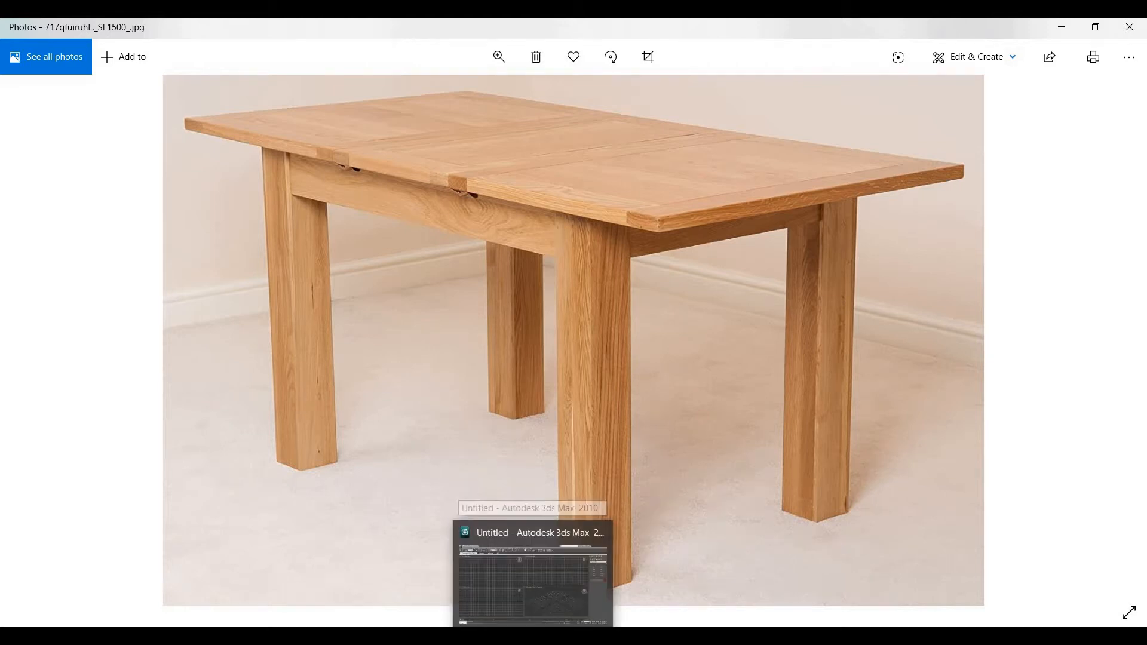
pyautogui.click(534, 636)
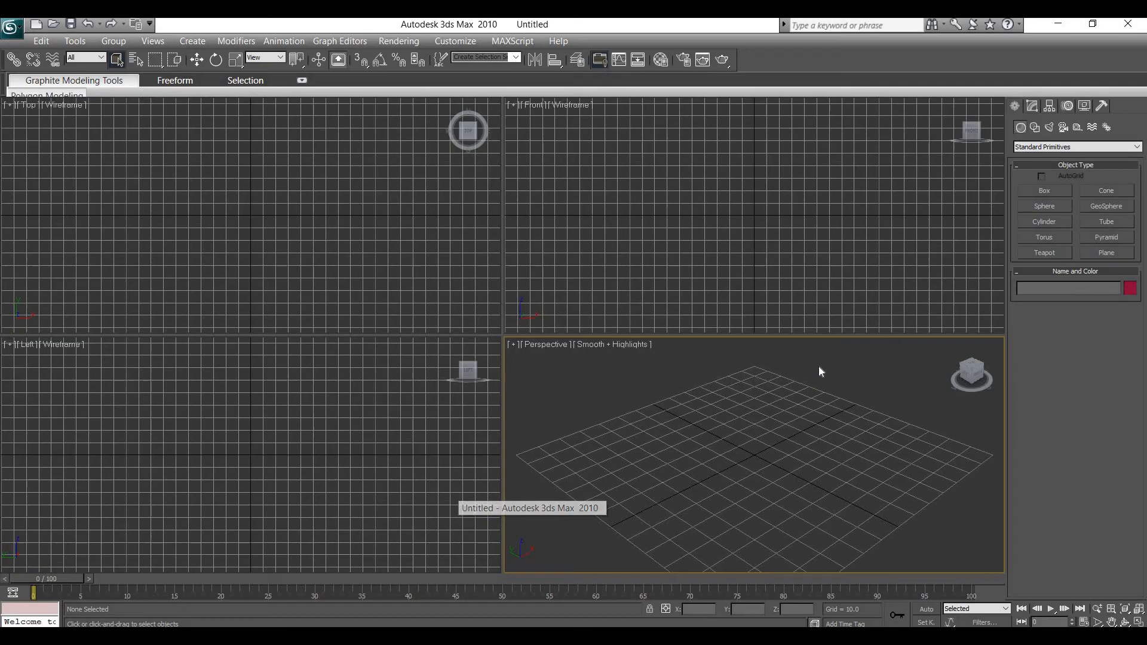
pyautogui.click(1037, 193)
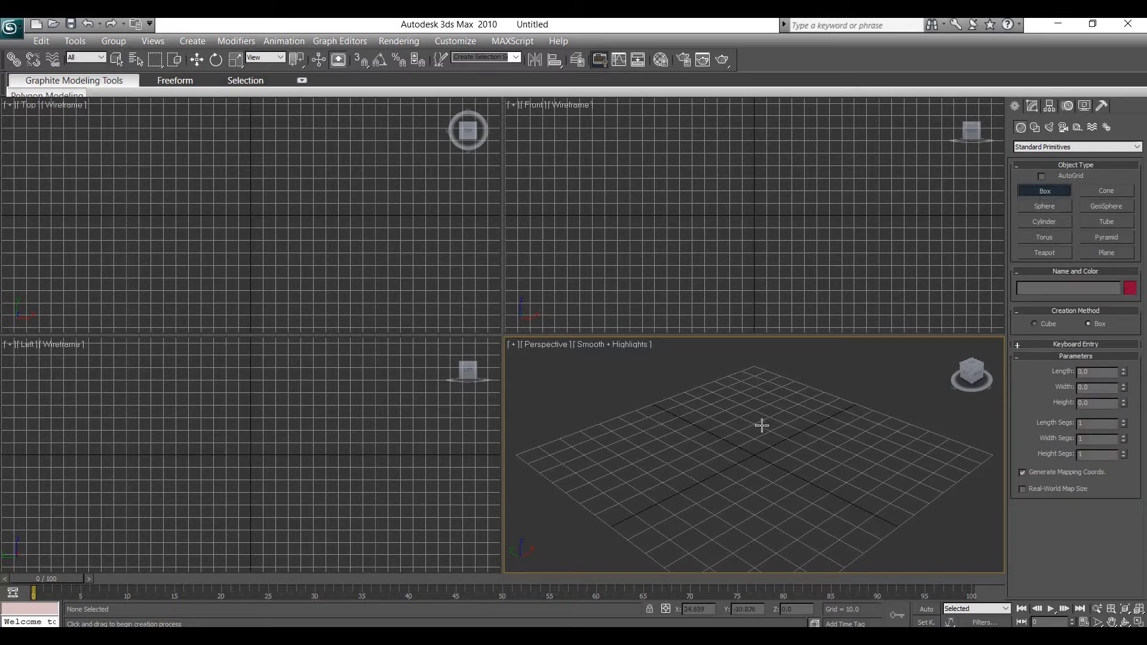
pyautogui.moveTo(777, 405); pyautogui.dragTo(723, 553)
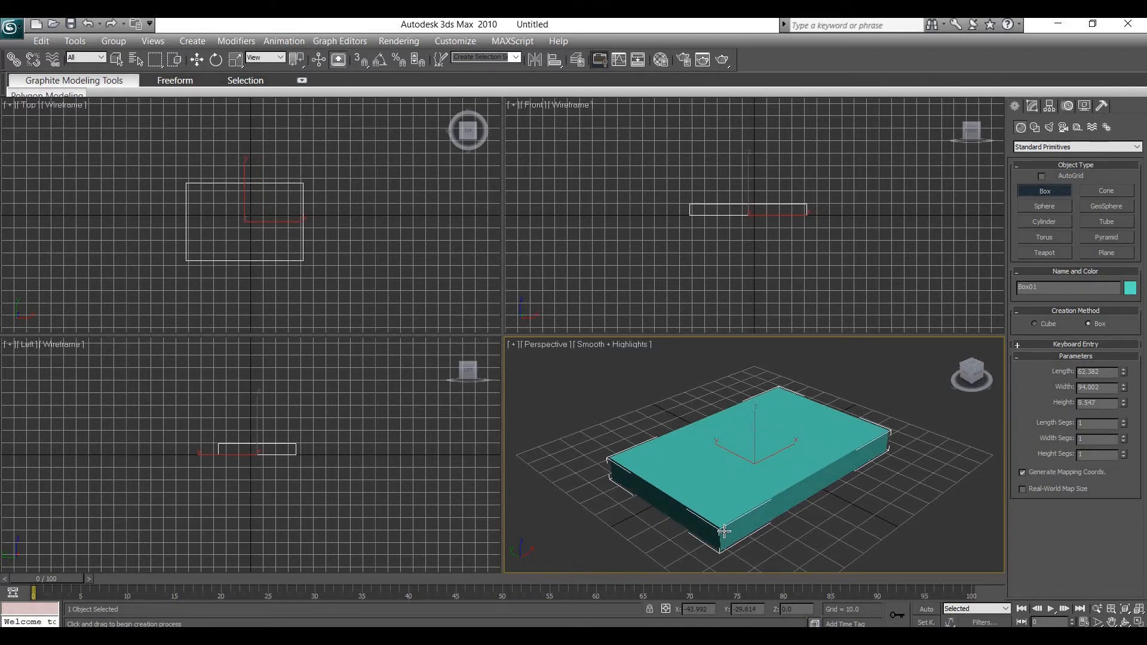
pyautogui.rightClick(734, 525)
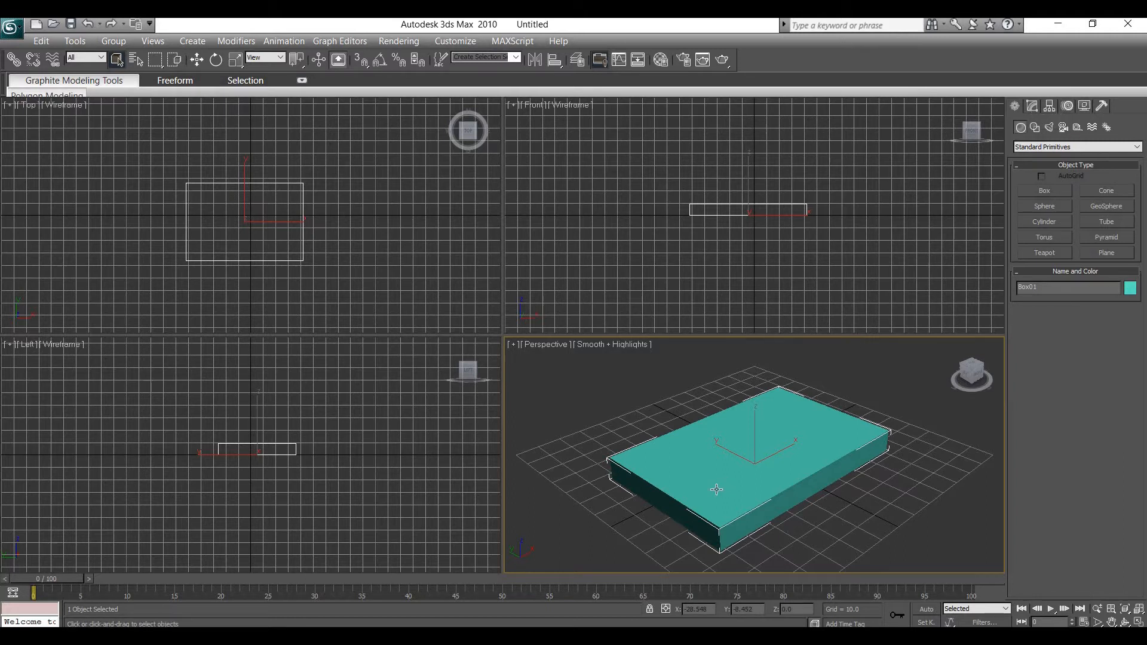
# Set the scene's display unit scale to metric centimeters.
pyautogui.click(1033, 107)
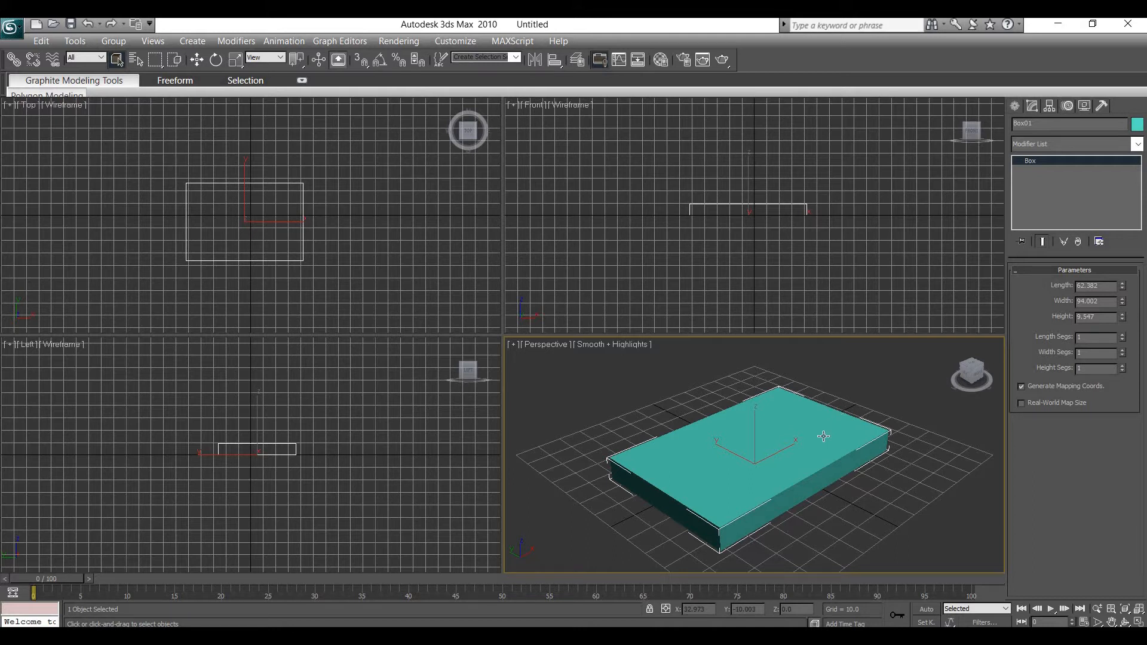
pyautogui.click(197, 60)
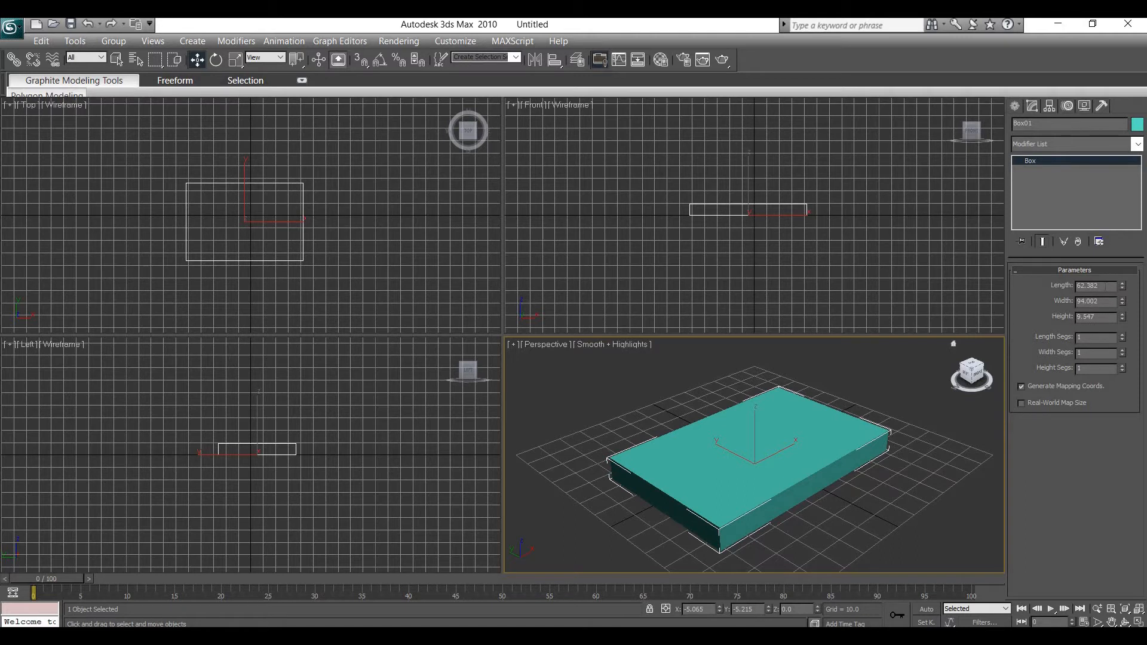
pyautogui.moveTo(1103, 287); pyautogui.dragTo(1058, 287)
pyautogui.click(440, 42)
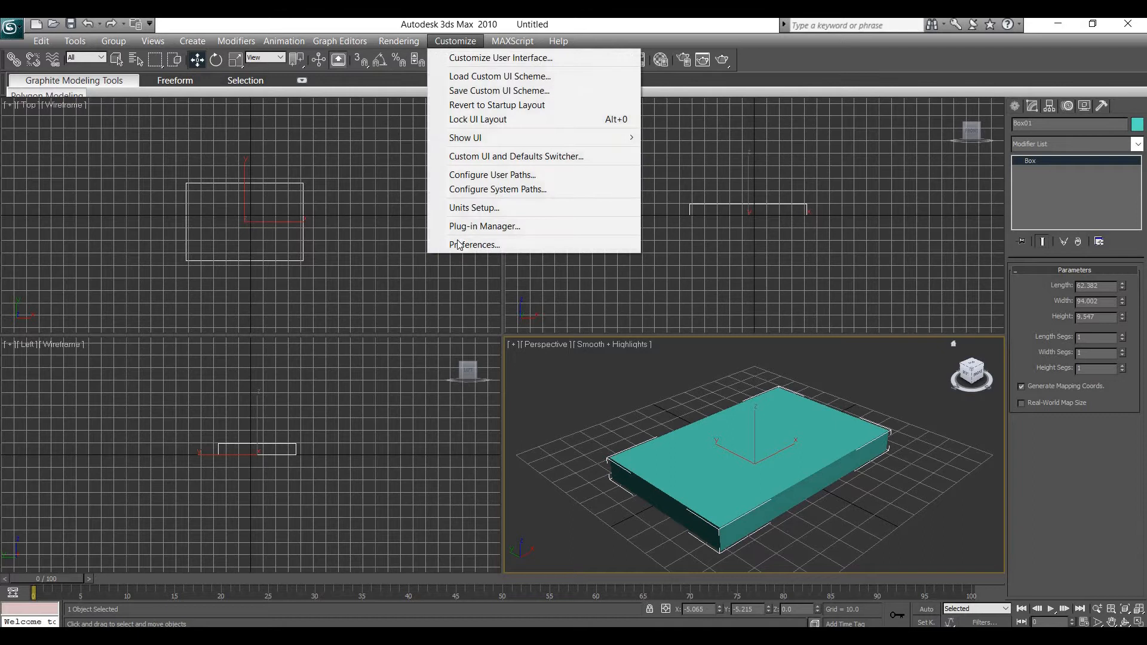
pyautogui.click(484, 207)
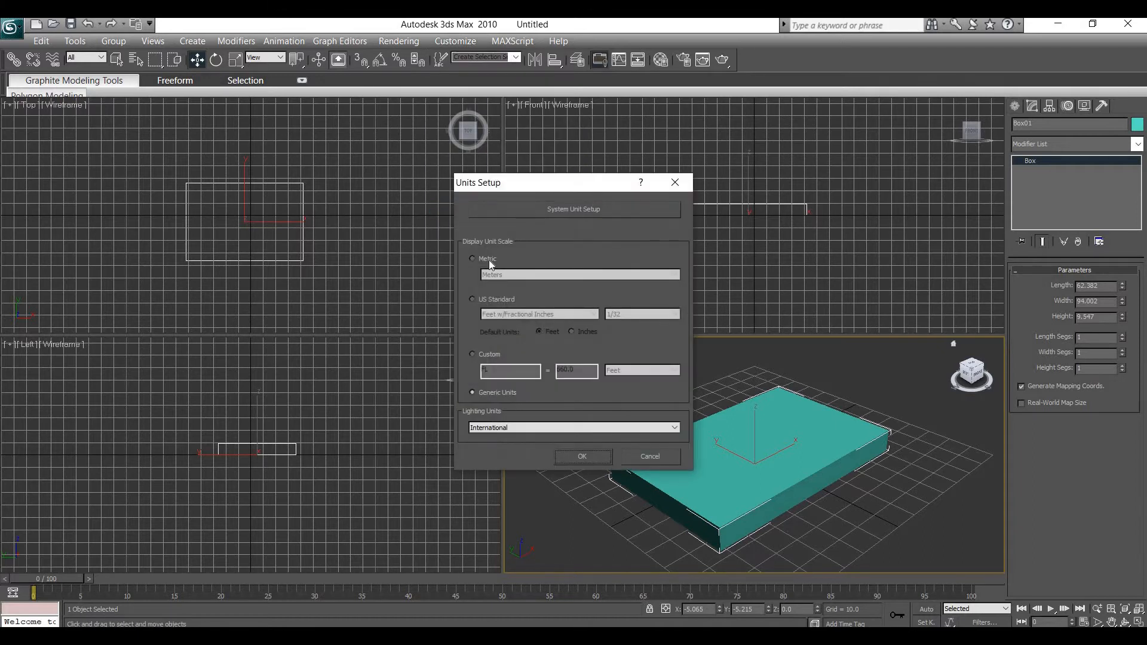
pyautogui.click(488, 259)
pyautogui.click(517, 274)
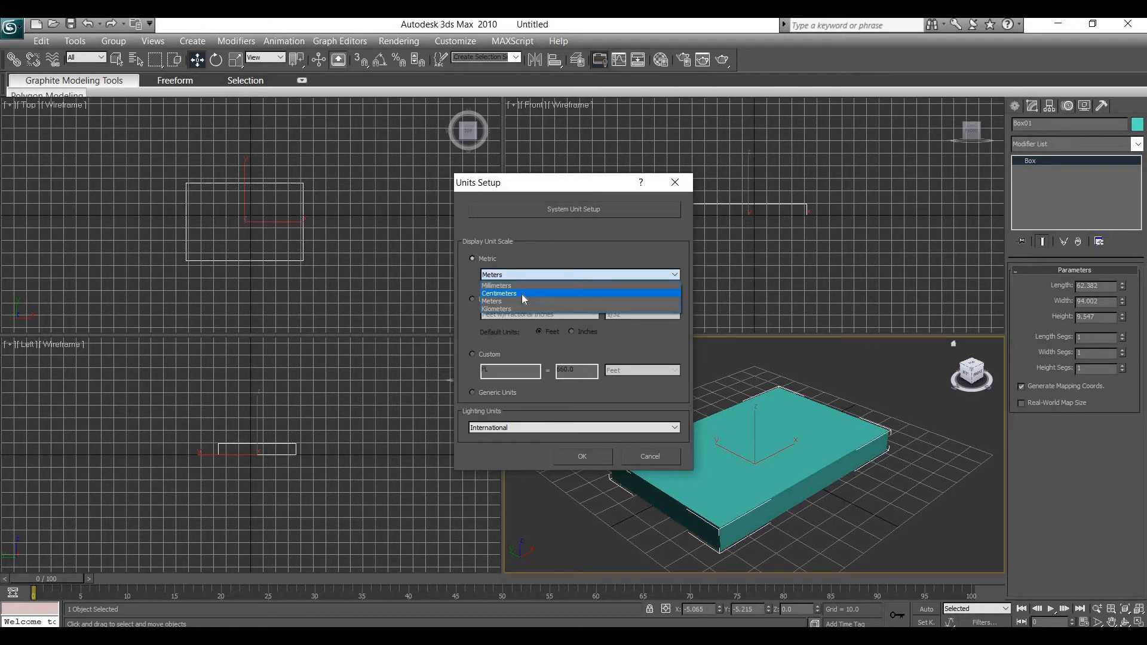
pyautogui.click(521, 294)
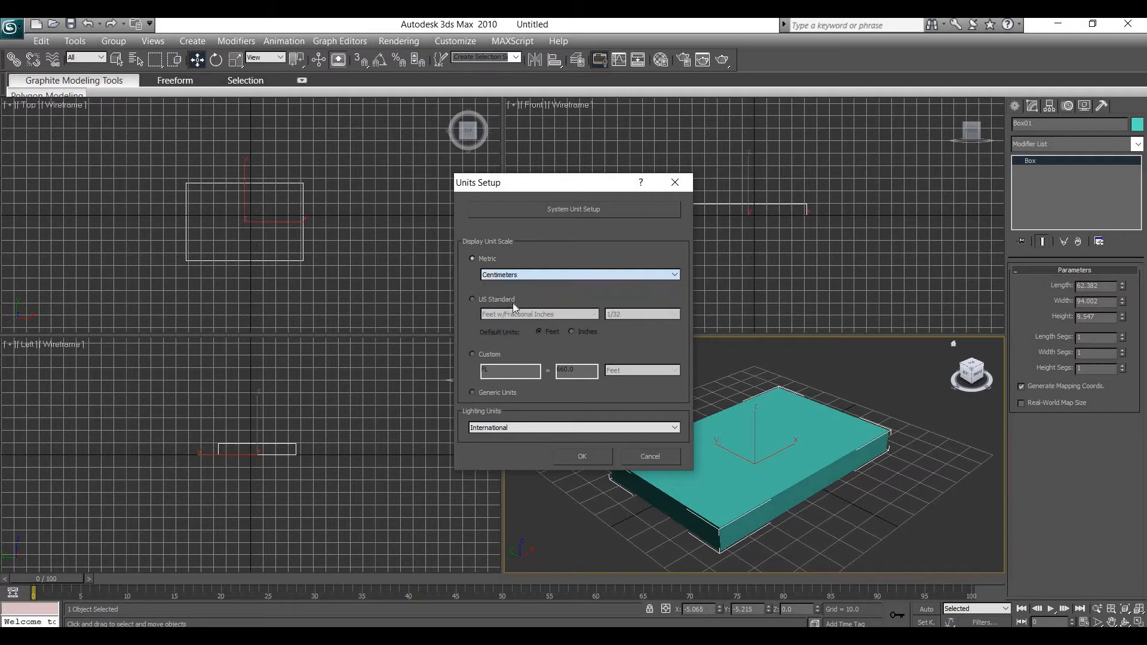
pyautogui.click(583, 457)
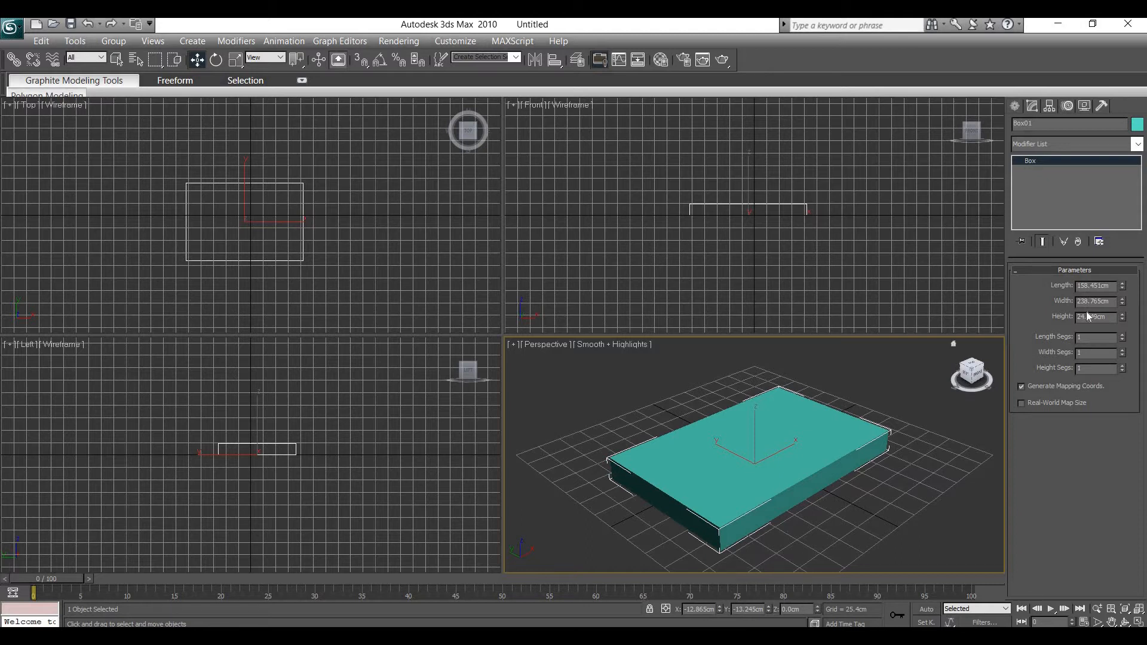
# Set the tabletop box to 150 cm length, 100 cm width and 3 cm height, checking its thickness against the reference photo.
pyautogui.doubleClick(1095, 286)
pyautogui.write('150')
pyautogui.press('Return')
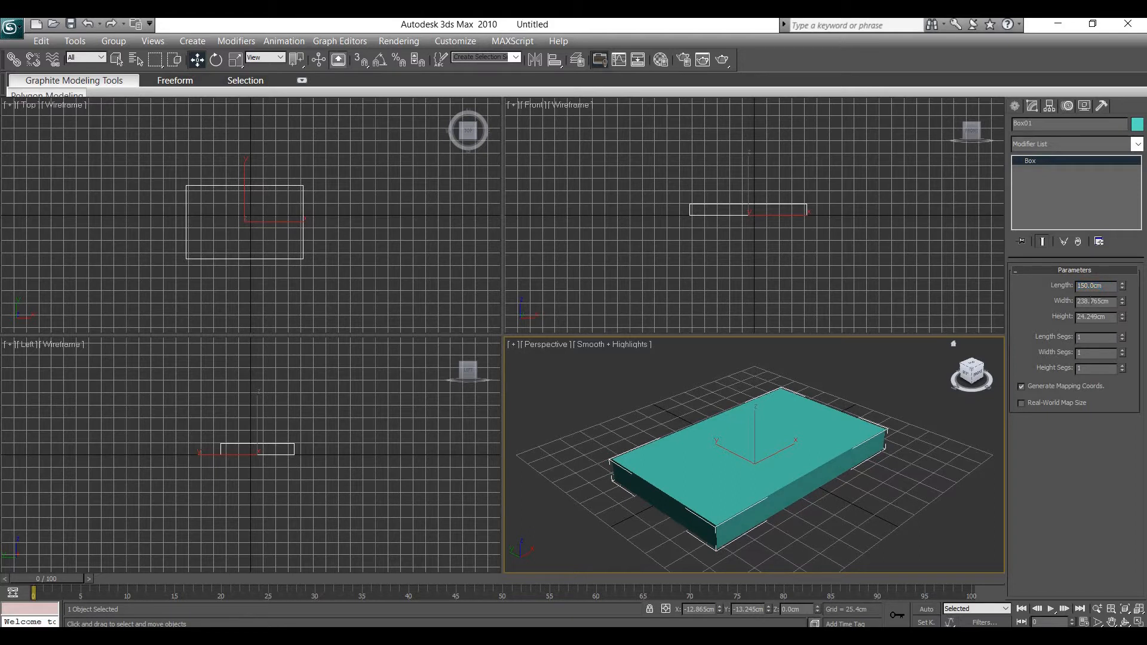
pyautogui.write('100')
pyautogui.press('Return')
pyautogui.press('Tab')
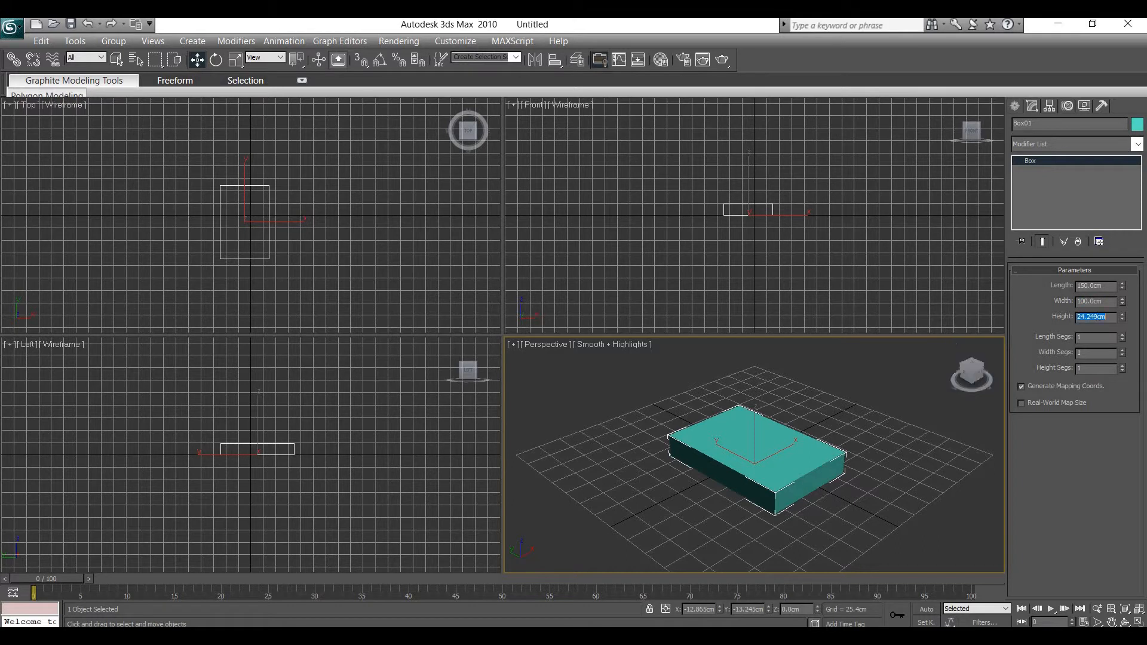
pyautogui.click(571, 636)
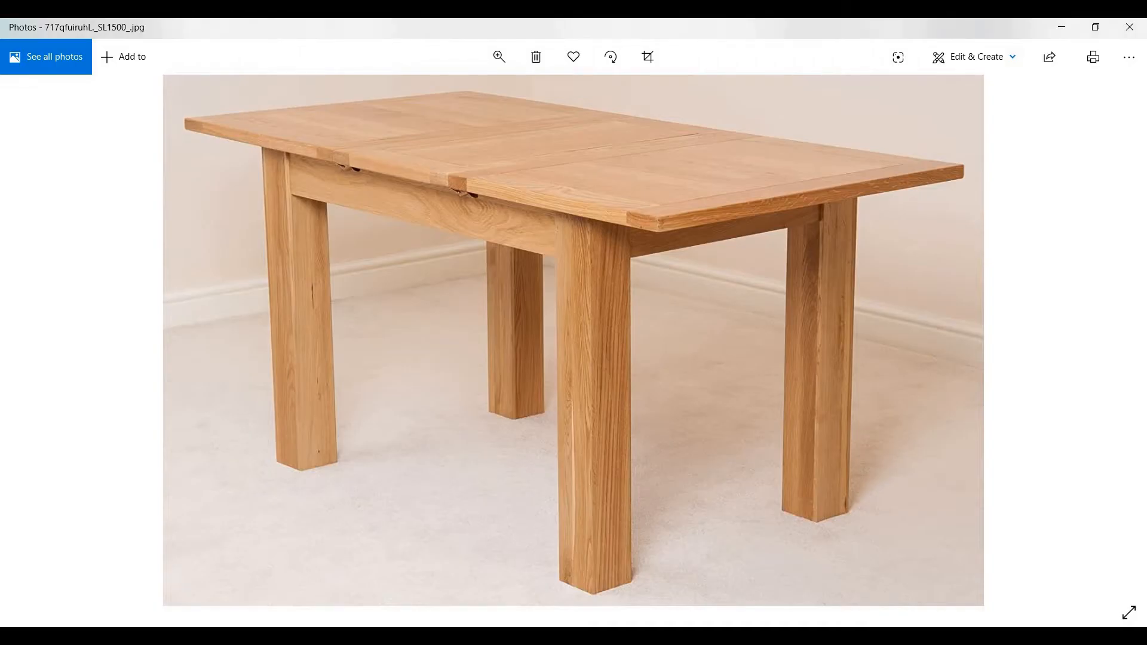
pyautogui.click(571, 636)
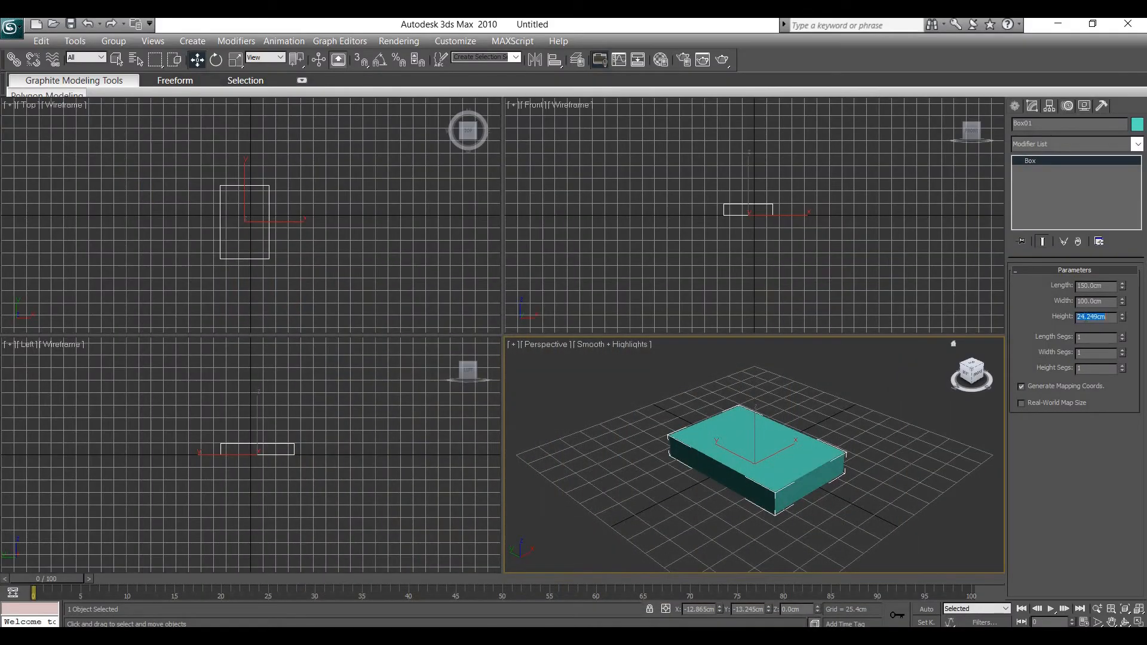
pyautogui.write('3')
pyautogui.press('Return')
# Turn on 3D snapping and clone the tabletop as a single copy, snapped 3 cm straight down to its bottom corner.
pyautogui.moveTo(864, 487); pyautogui.dragTo(856, 478, button='middle')
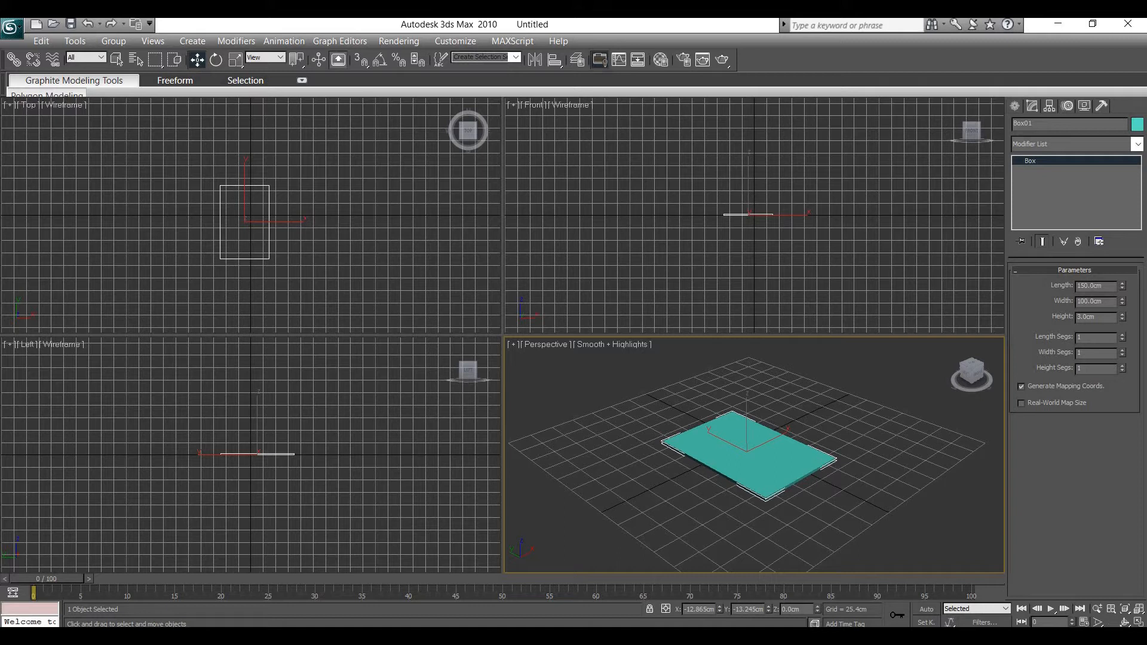
pyautogui.click(1138, 622)
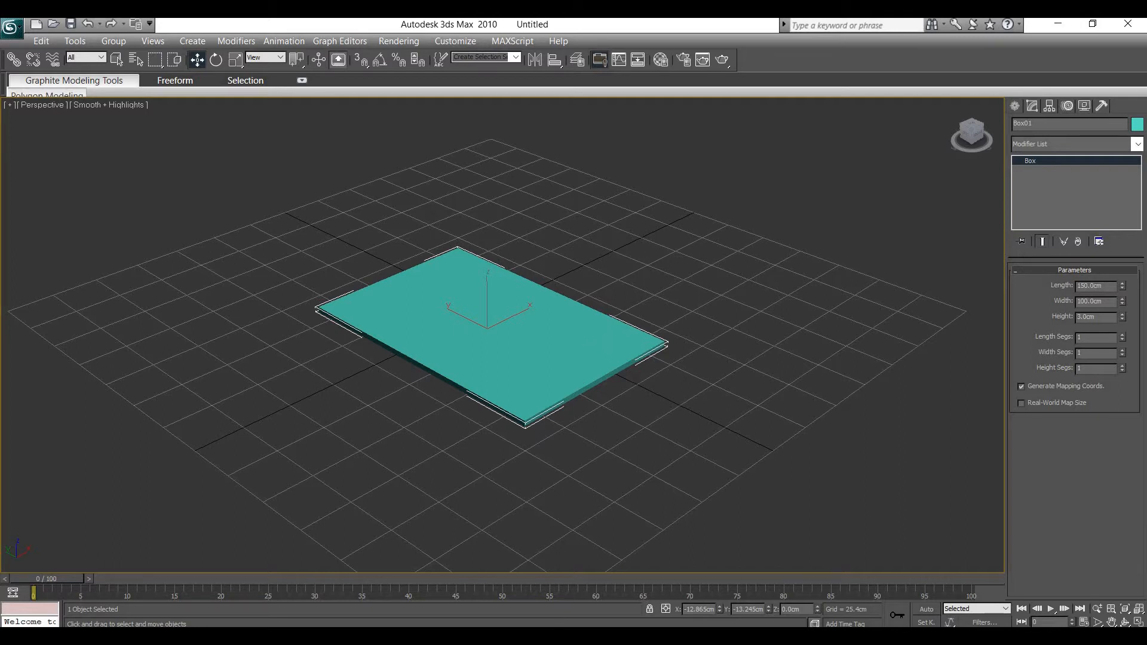
pyautogui.click(572, 635)
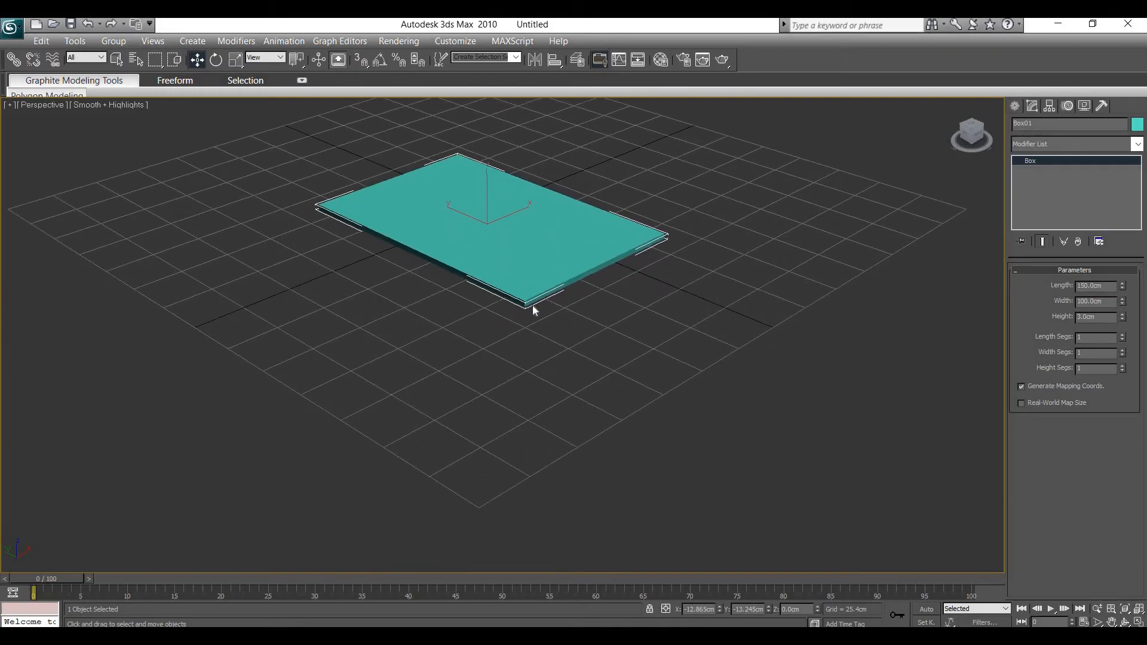
pyautogui.scroll(6, 532, 306)
pyautogui.moveTo(532, 306); pyautogui.dragTo(510, 443, button='middle')
pyautogui.scroll(-3, 550, 243)
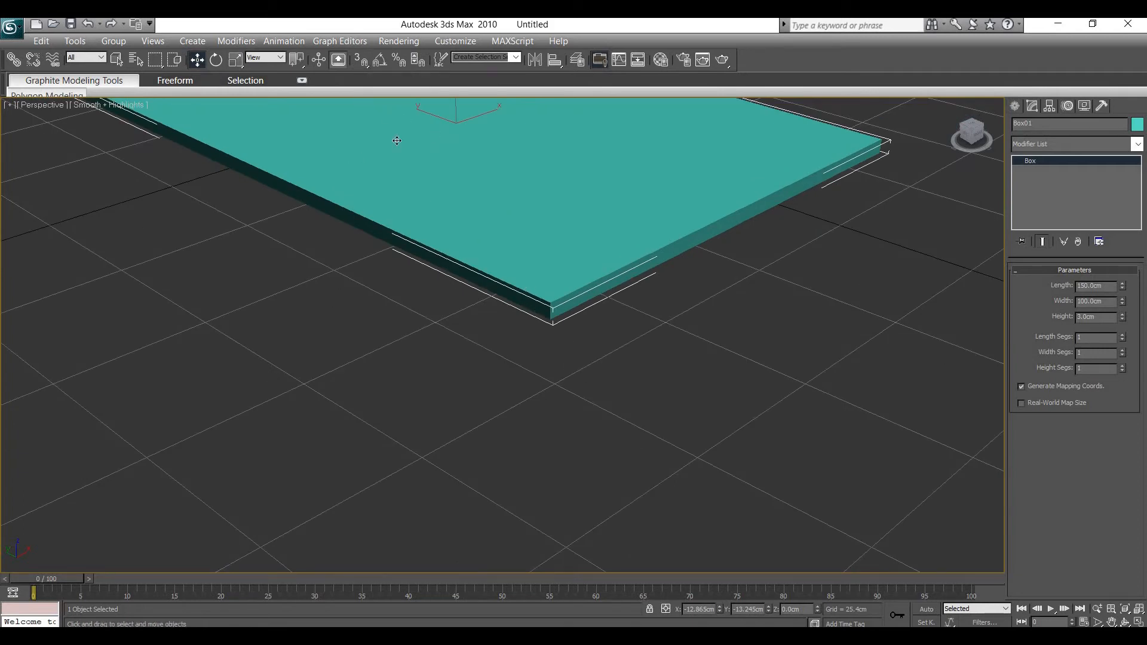
pyautogui.click(359, 60)
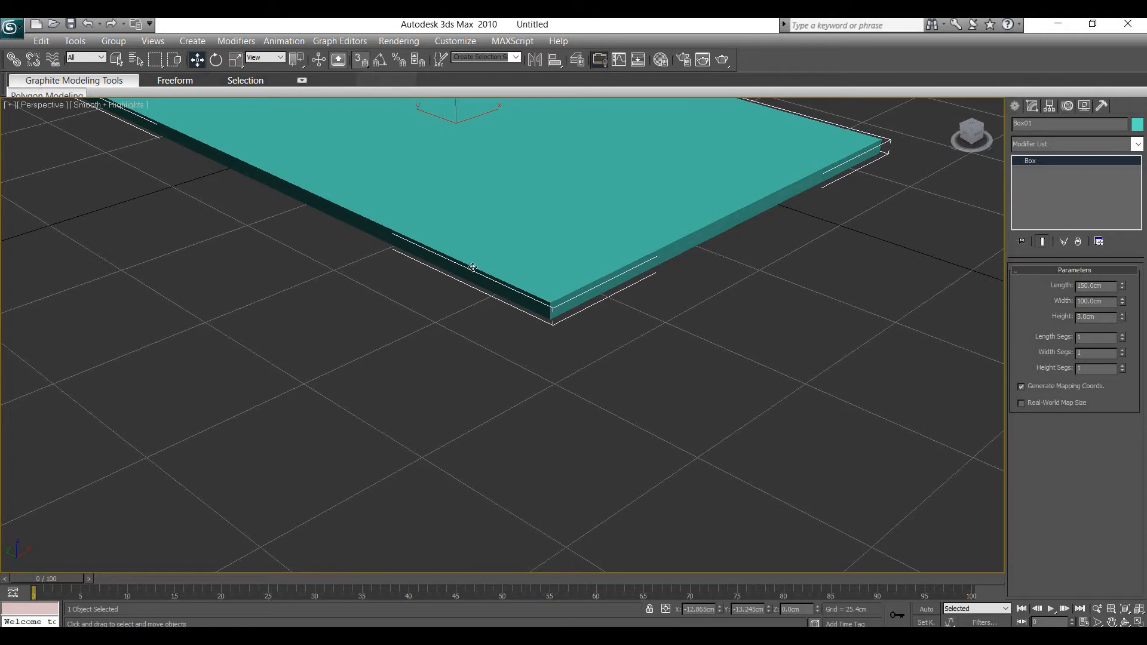
pyautogui.keyDown('shift'); pyautogui.moveTo(553, 305); pyautogui.dragTo(553, 324); pyautogui.keyUp('shift')
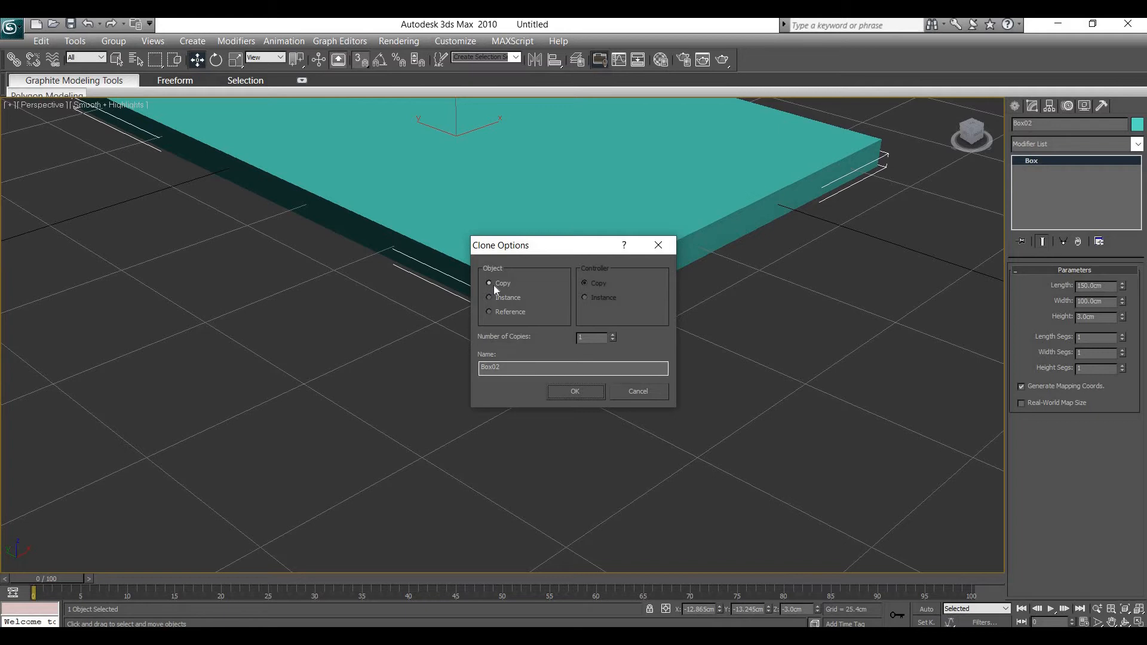
pyautogui.moveTo(517, 249); pyautogui.dragTo(656, 218)
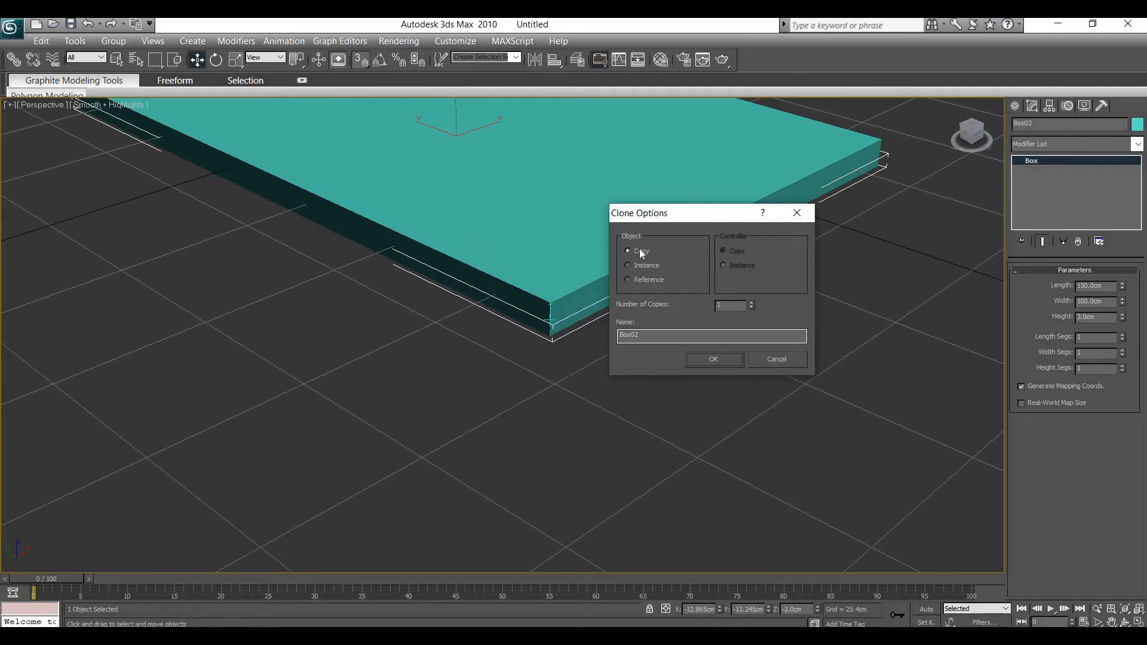
pyautogui.click(702, 360)
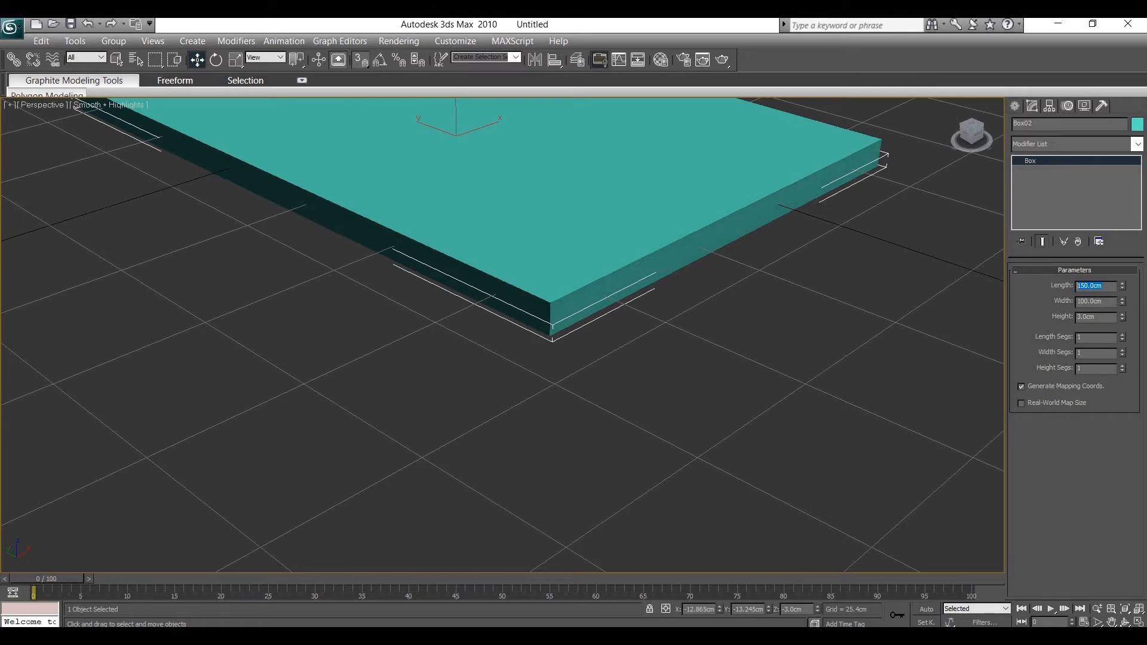
# Set the copied box beneath the tabletop to 100 cm length, 50 cm width and 10 cm height.
pyautogui.hotkey('alt', 'Tab')
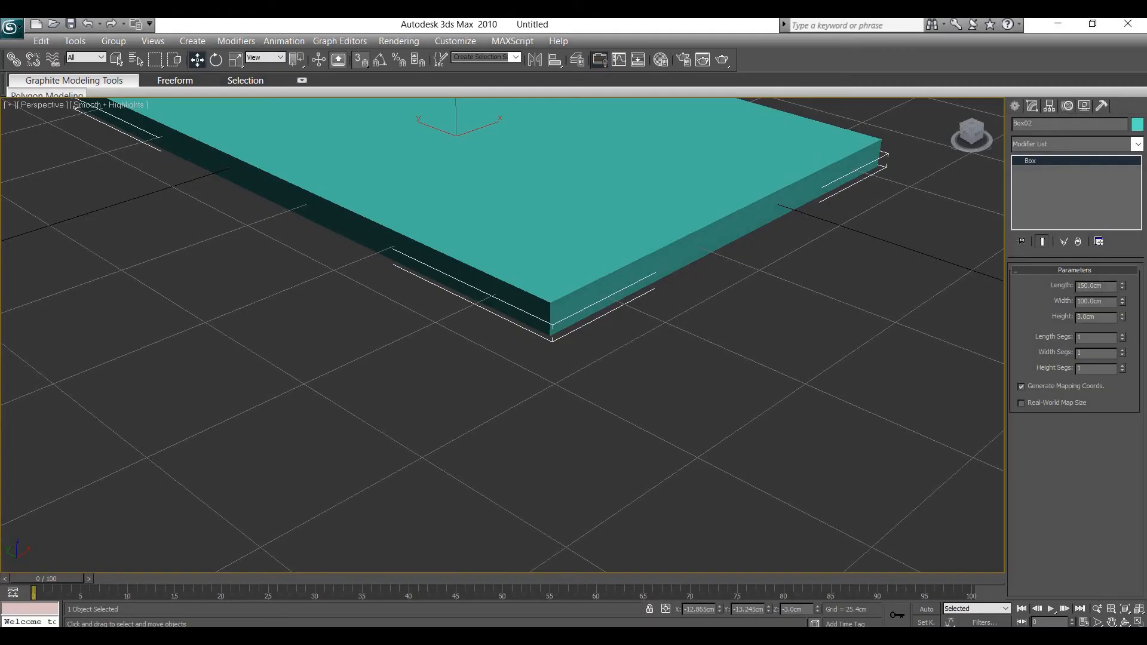
pyautogui.doubleClick(1084, 285)
pyautogui.write('100')
pyautogui.press('Return')
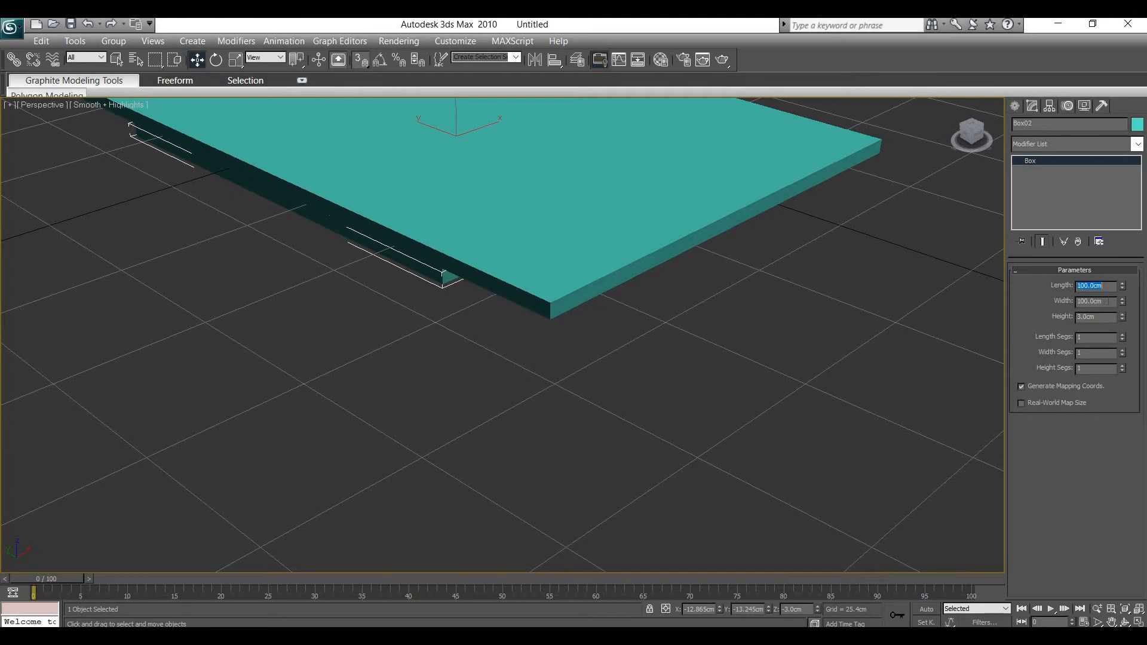
pyautogui.press('Tab')
pyautogui.write('50')
pyautogui.press('Return')
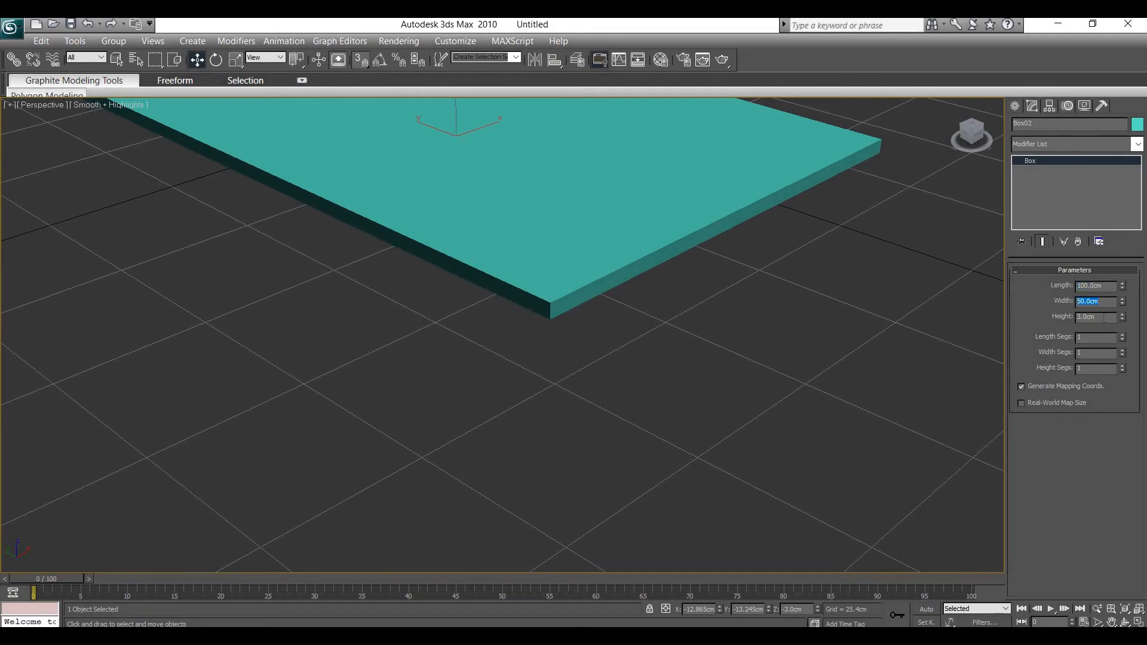
pyautogui.write('1')
pyautogui.press('Return')
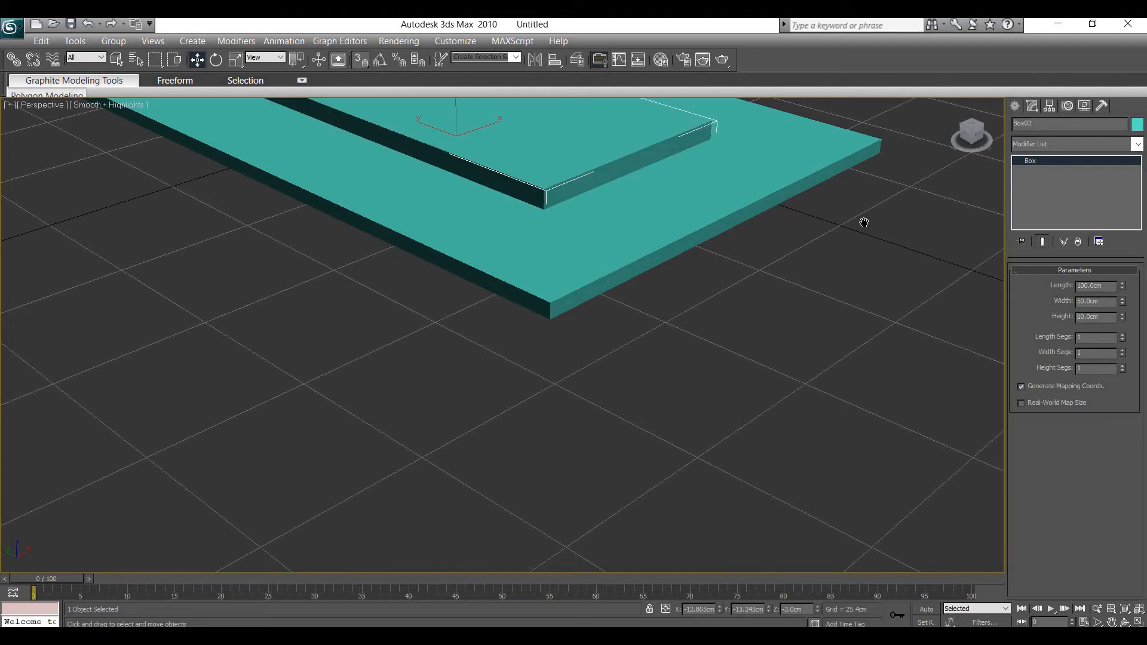
# Check the vertex snap setting and switch snapping to 2.5D for aligning the smaller box in the front view.
pyautogui.moveTo(864, 222); pyautogui.dragTo(944, 244, button='middle')
pyautogui.moveTo(794, 277); pyautogui.dragTo(819, 399, button='middle')
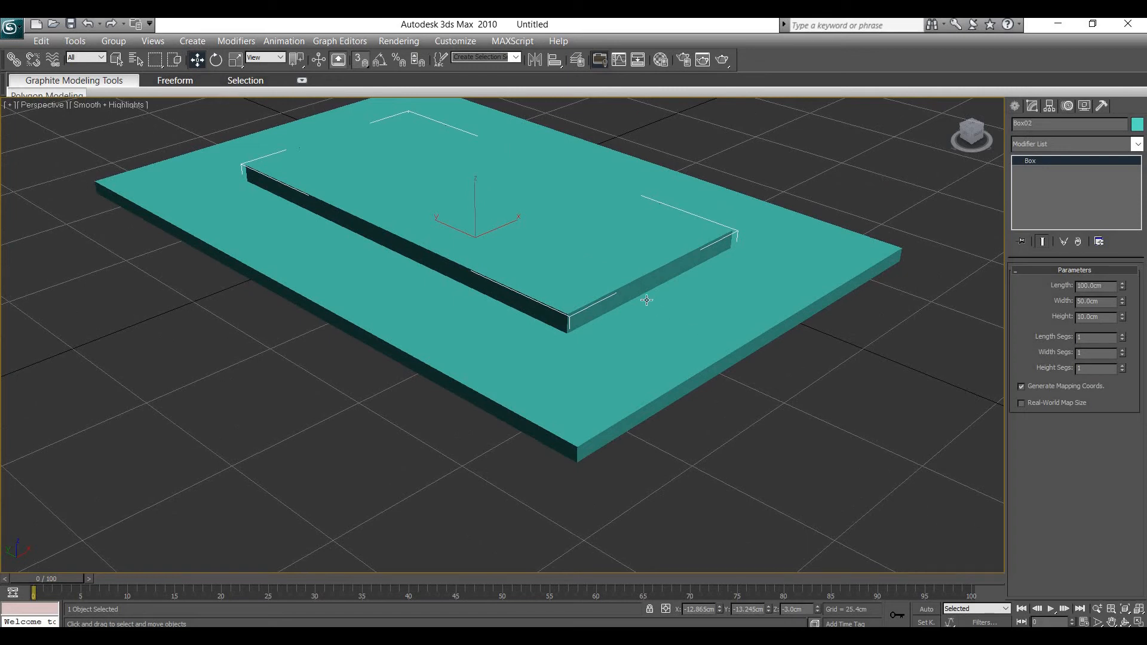
pyautogui.click(1139, 622)
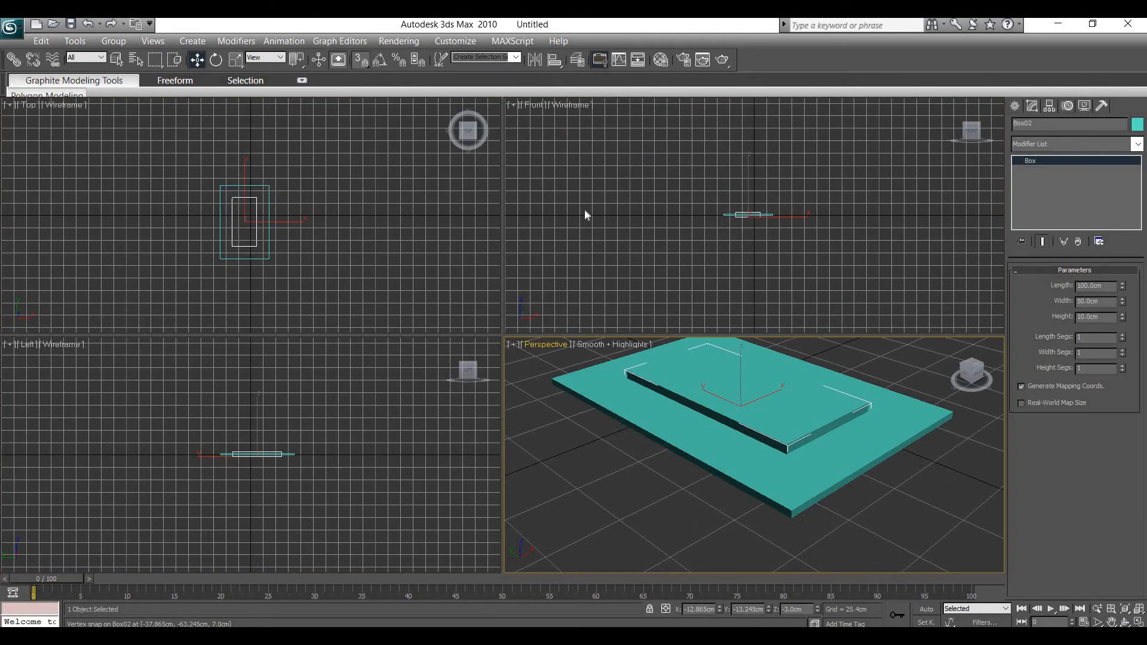
pyautogui.moveTo(735, 224); pyautogui.dragTo(849, 201, button='middle')
pyautogui.scroll(7, 737, 207)
pyautogui.scroll(5, 657, 181)
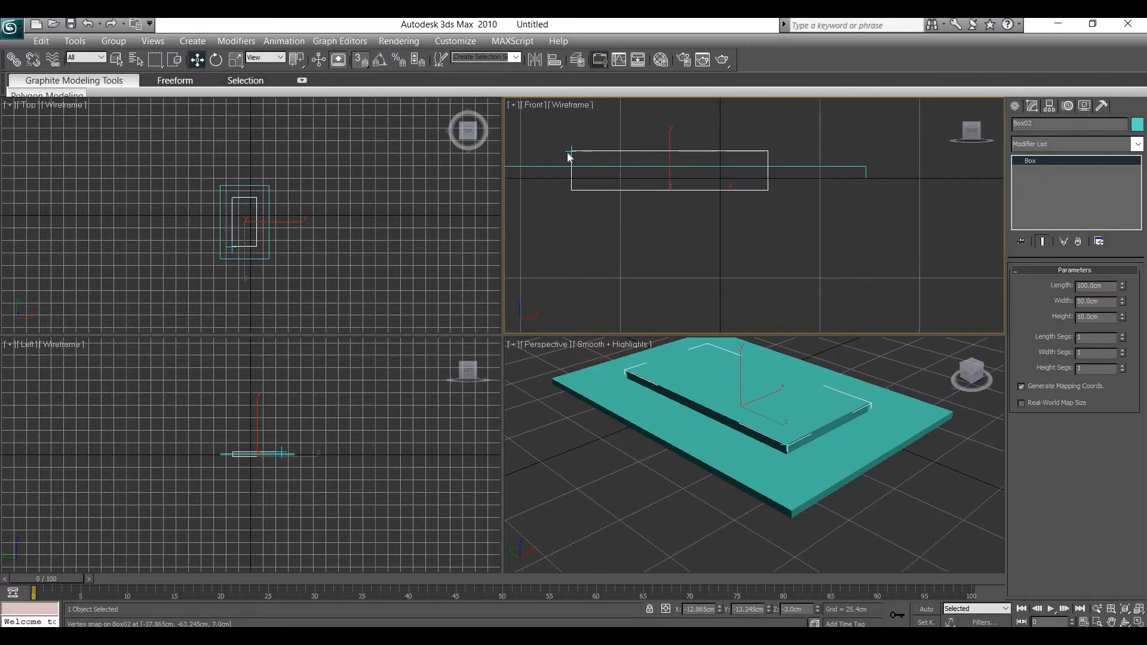
pyautogui.rightClick(360, 62)
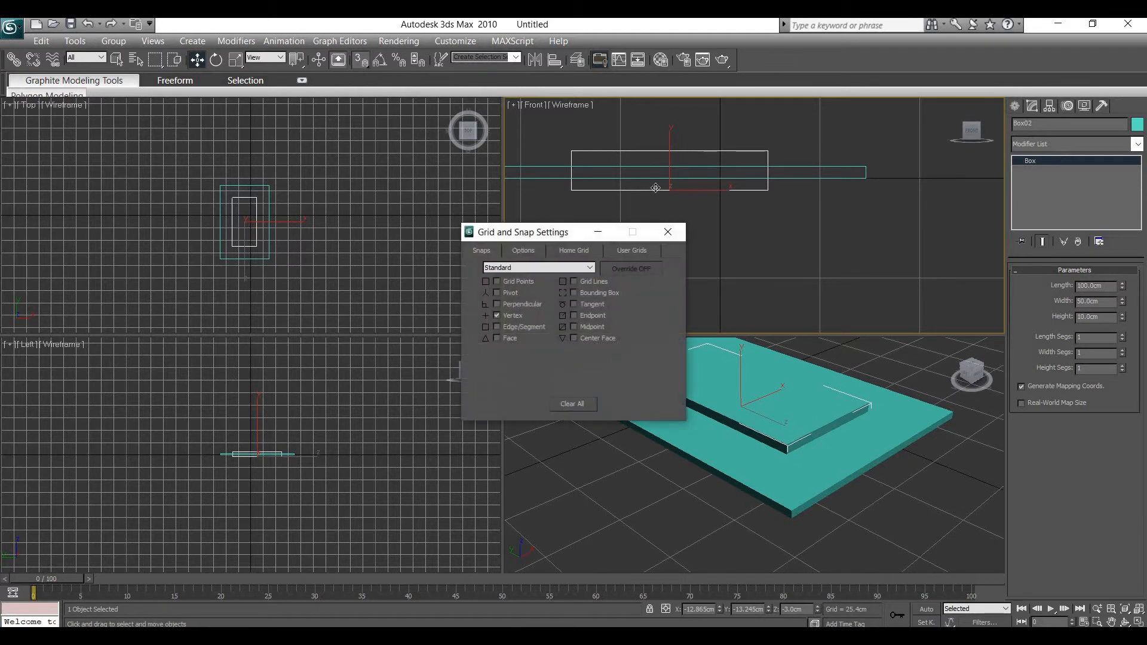
pyautogui.click(668, 231)
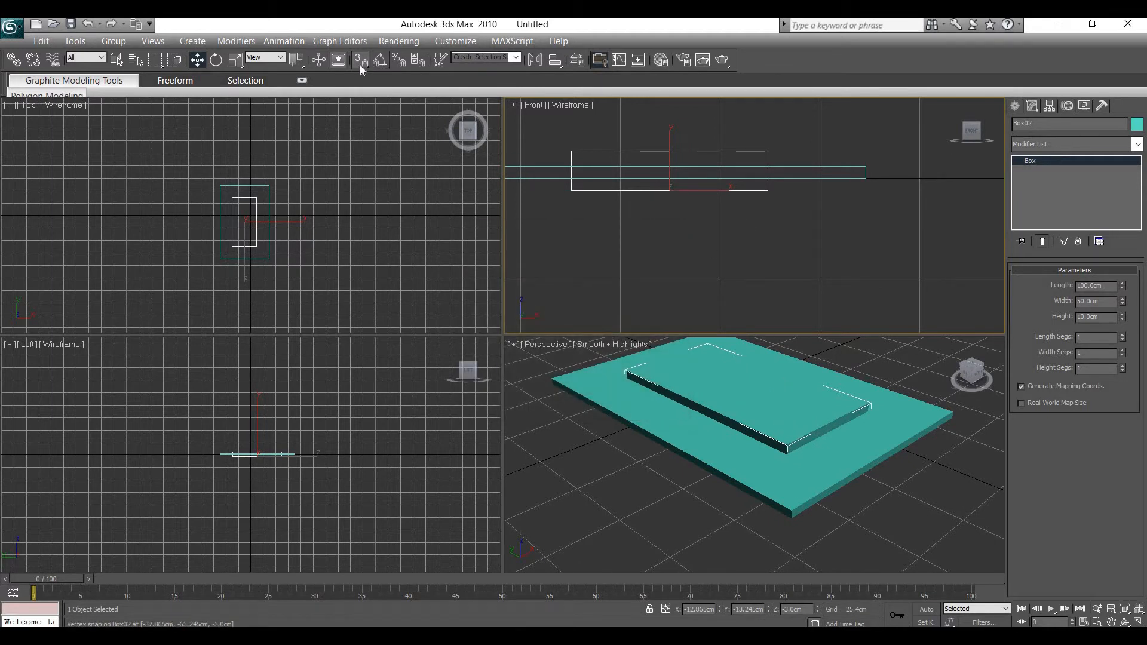
pyautogui.moveTo(361, 60); pyautogui.dragTo(369, 98)
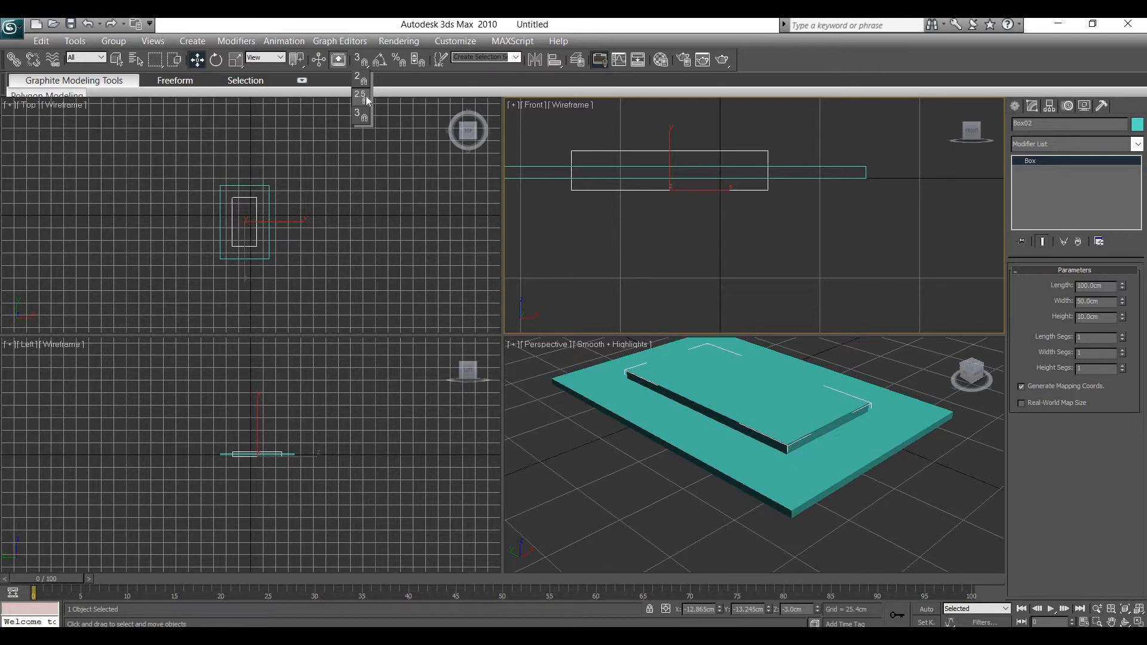
pyautogui.click(366, 95)
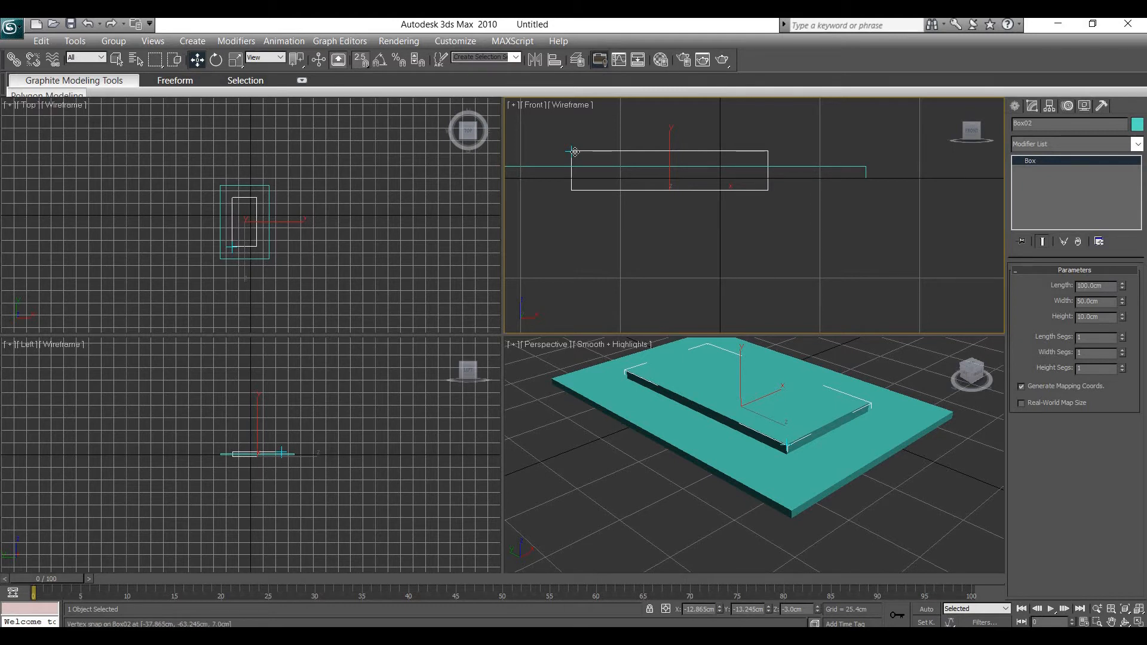
# Try to snap the smaller box's upper corner down to the tabletop's underside in the front view.
pyautogui.moveTo(575, 152); pyautogui.dragTo(570, 157)
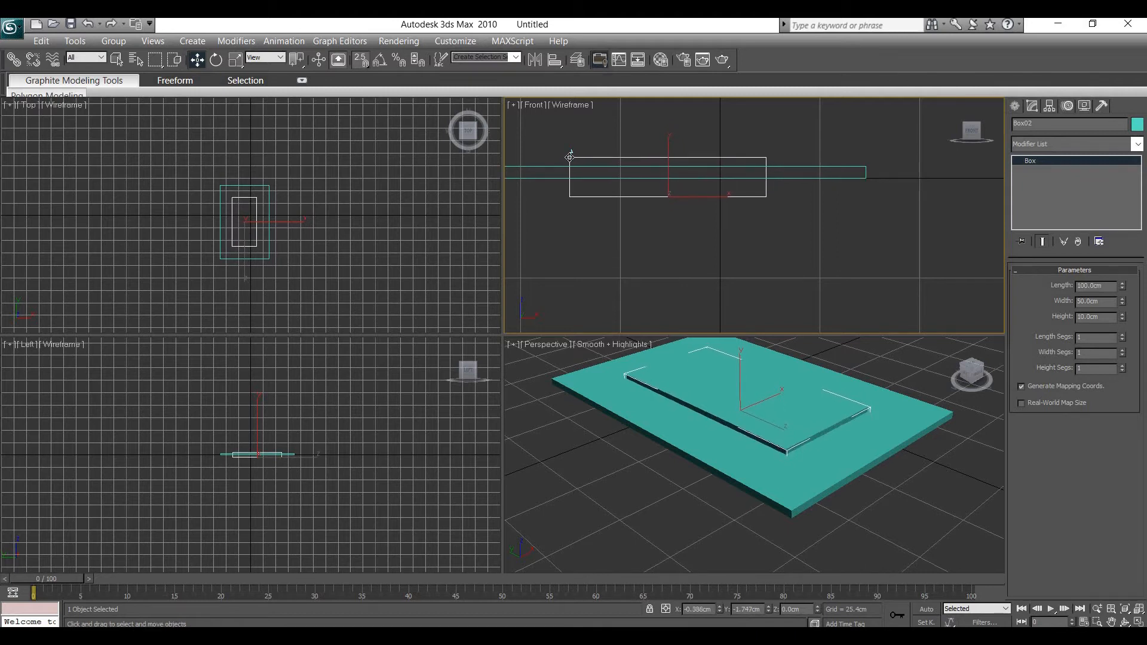
pyautogui.moveTo(570, 157); pyautogui.dragTo(572, 170)
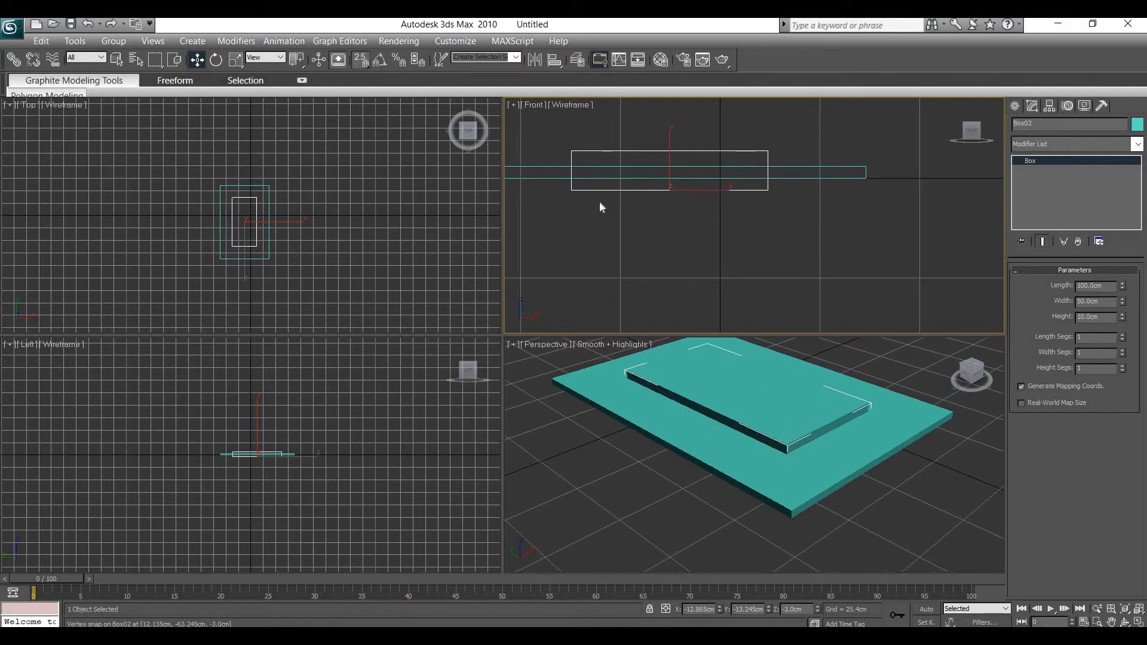
pyautogui.scroll(5, 741, 277)
pyautogui.moveTo(742, 277); pyautogui.dragTo(886, 378, button='middle')
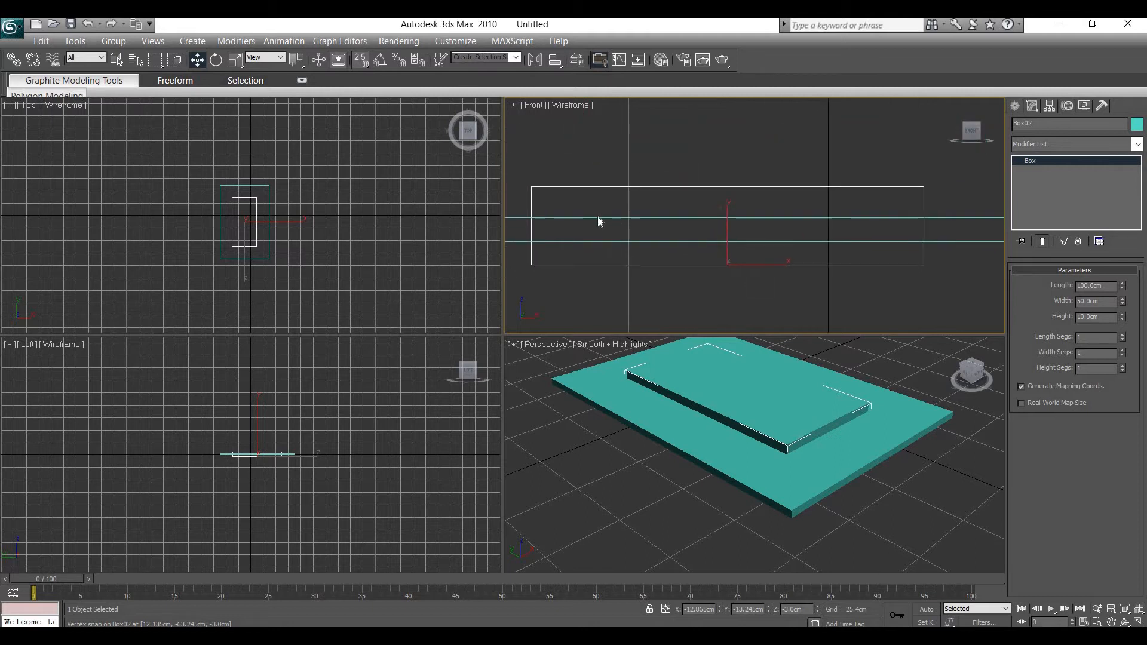
pyautogui.scroll(-4, 578, 218)
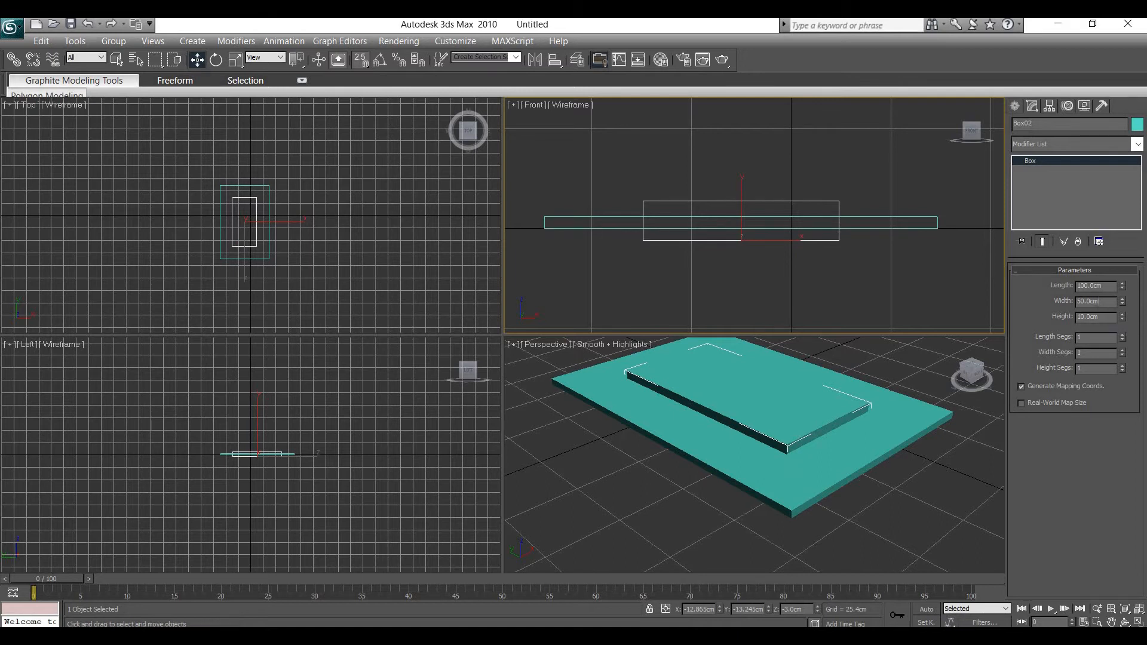
# Set the smaller box's width to 100 cm and snap its upper corner down to the tabletop's lower corner in the front view.
pyautogui.write('100')
pyautogui.press('Return')
pyautogui.moveTo(913, 248); pyautogui.dragTo(904, 226, button='middle')
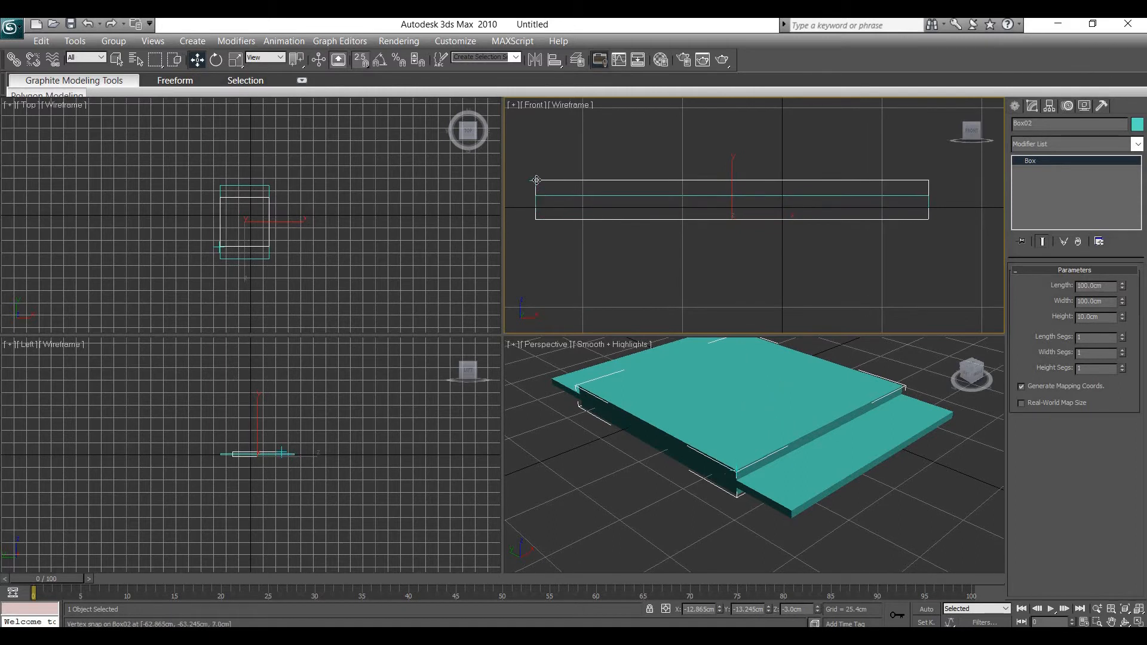
pyautogui.moveTo(536, 180); pyautogui.dragTo(538, 210)
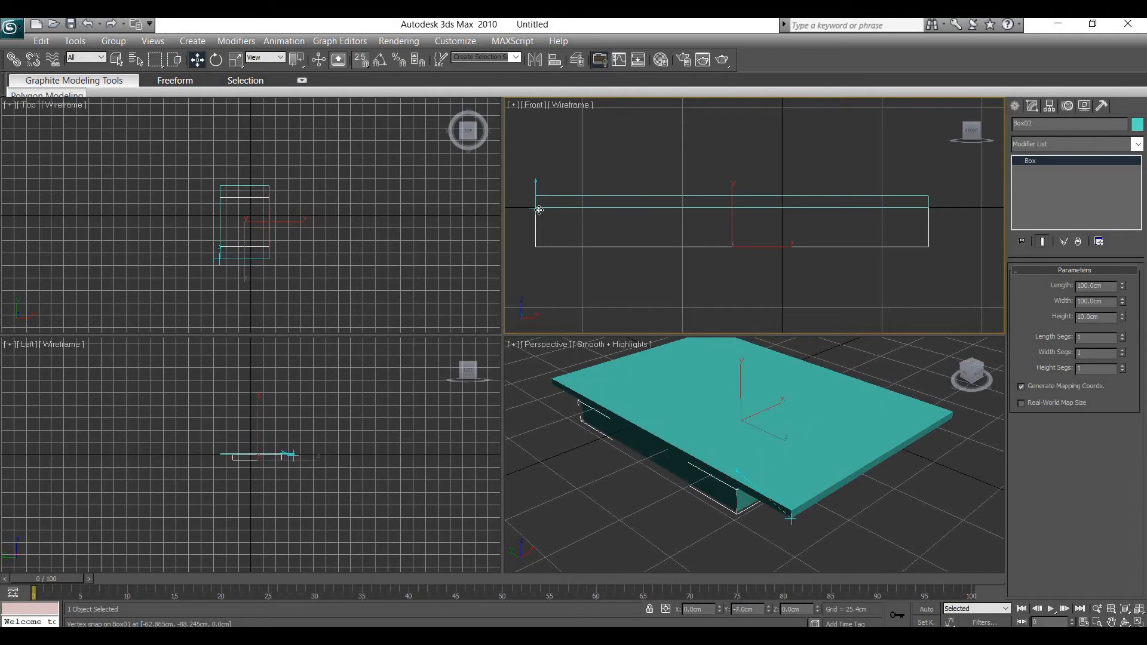
# Set the width of the box beneath the tabletop back to 50 cm.
pyautogui.moveTo(571, 230); pyautogui.dragTo(567, 199, button='middle')
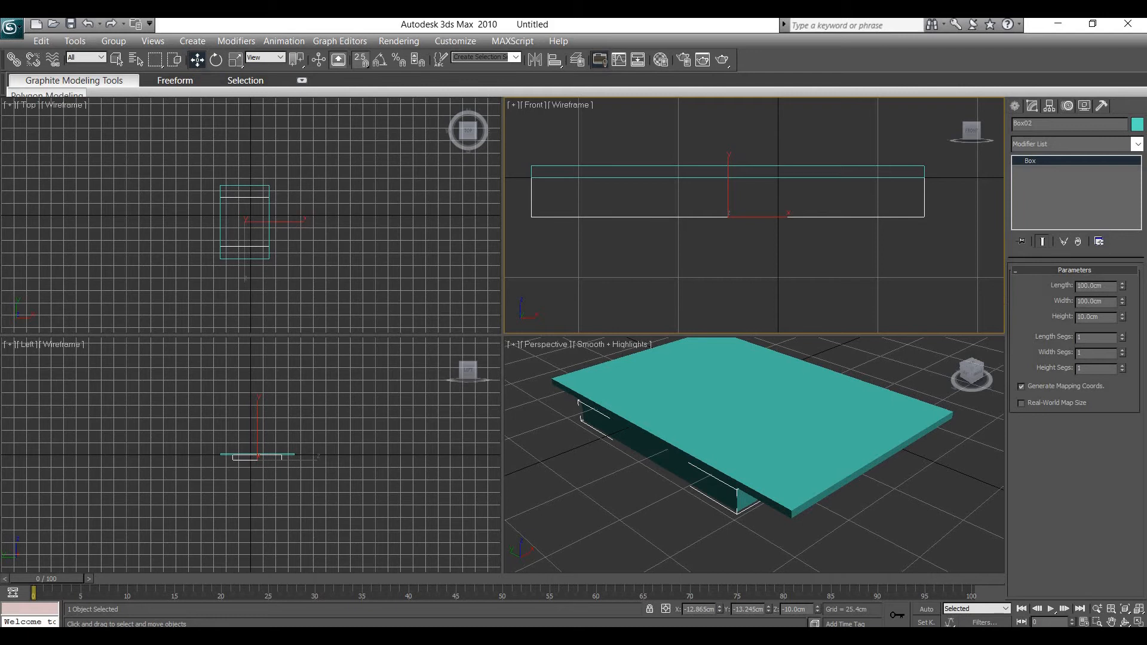
pyautogui.write('50')
pyautogui.press('Return')
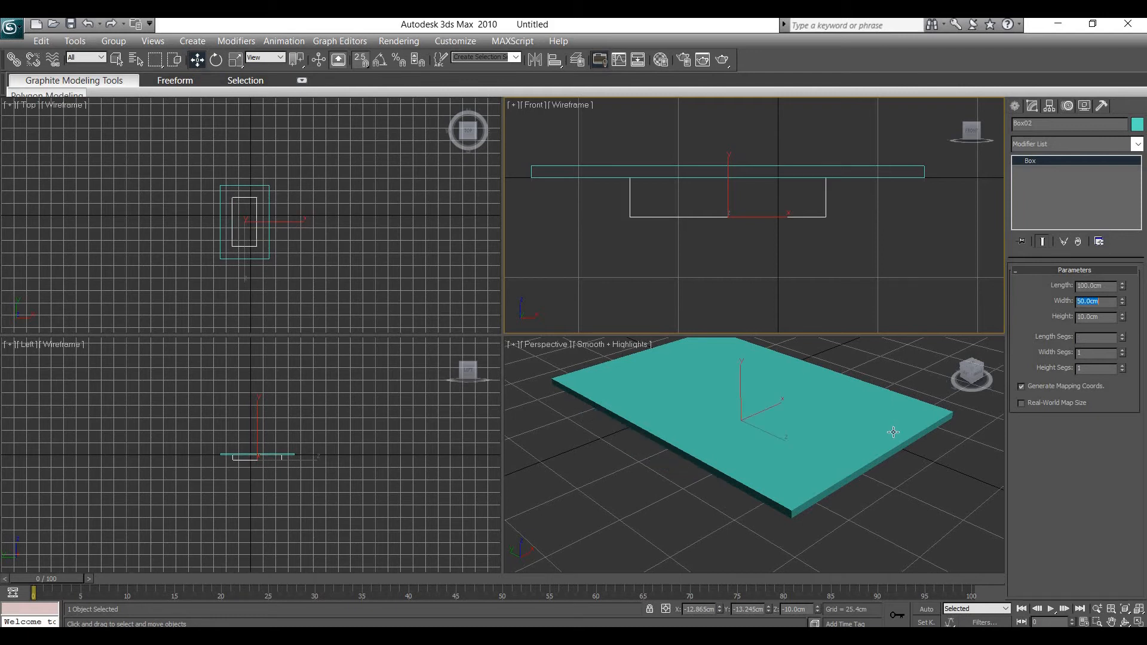
# Draw an upright box for a table leg beside the tabletop in the perspective view, about 13 cm wide and 51 cm high.
pyautogui.click(855, 456)
pyautogui.hotkey('alt', 'w')
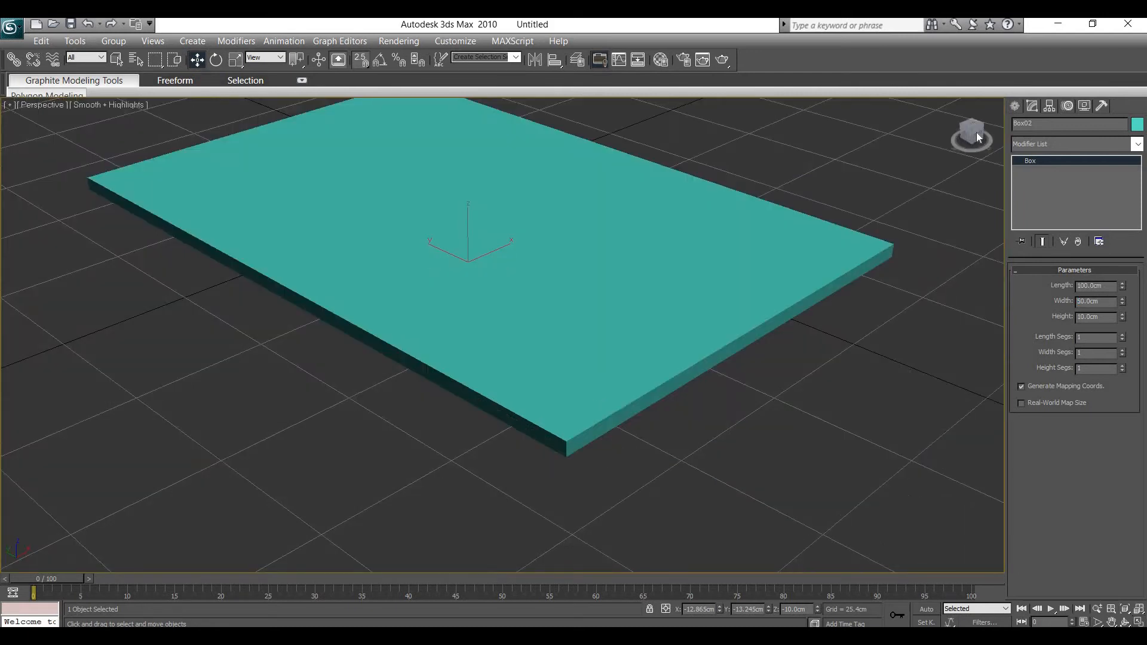
pyautogui.moveTo(976, 131); pyautogui.dragTo(979, 172)
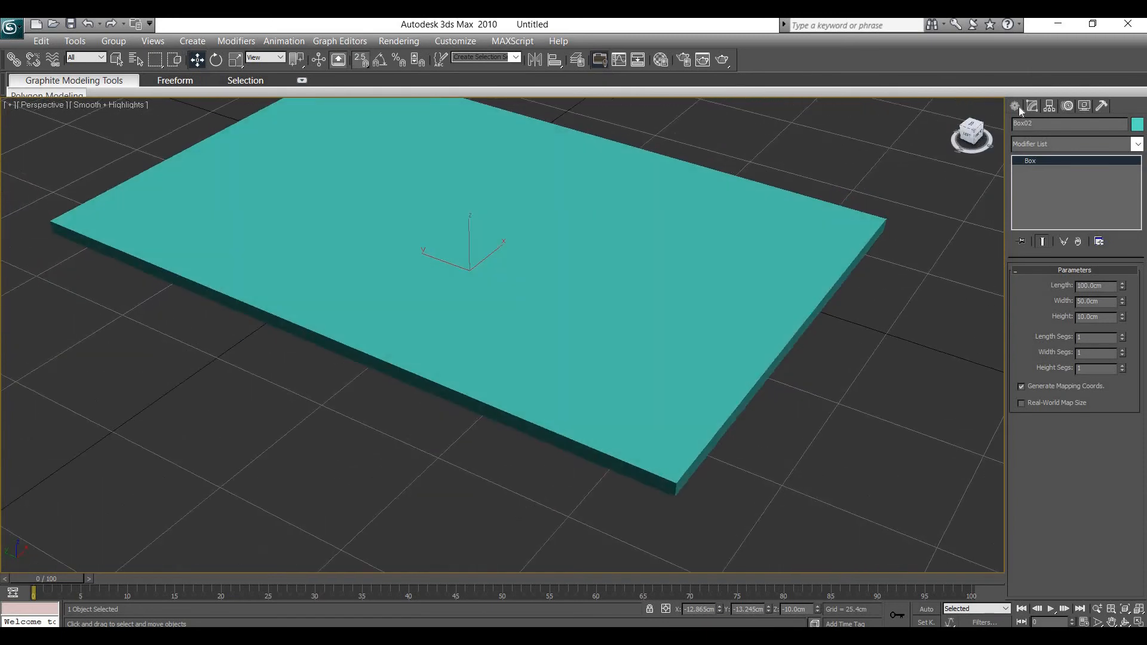
pyautogui.click(1015, 107)
pyautogui.click(1044, 191)
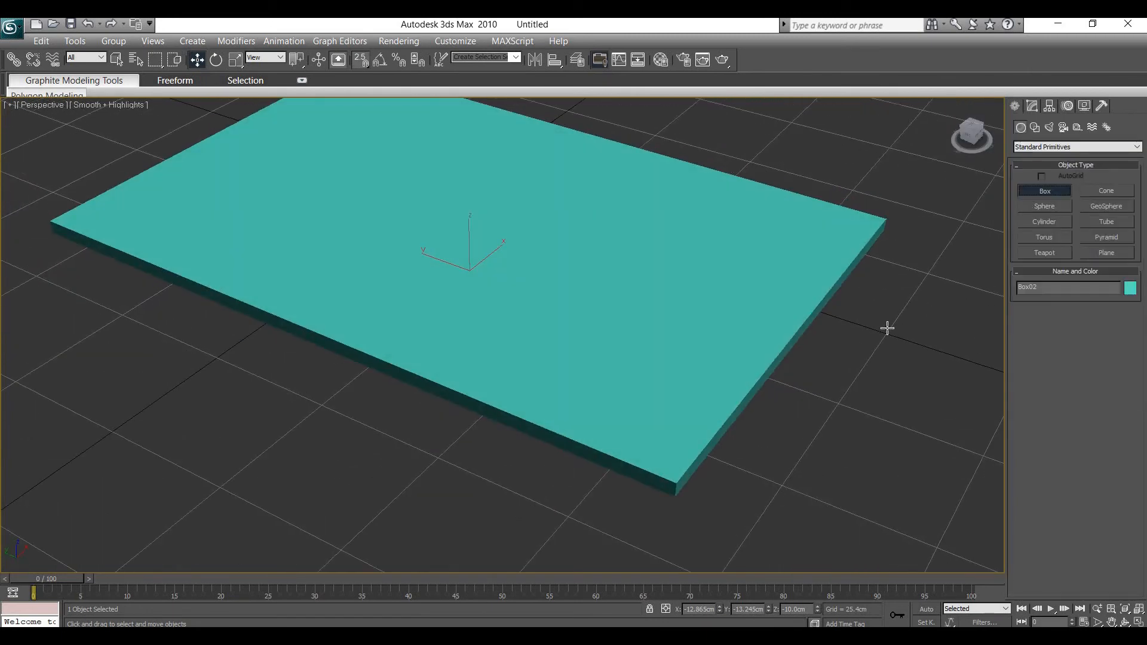
pyautogui.scroll(5, 747, 276)
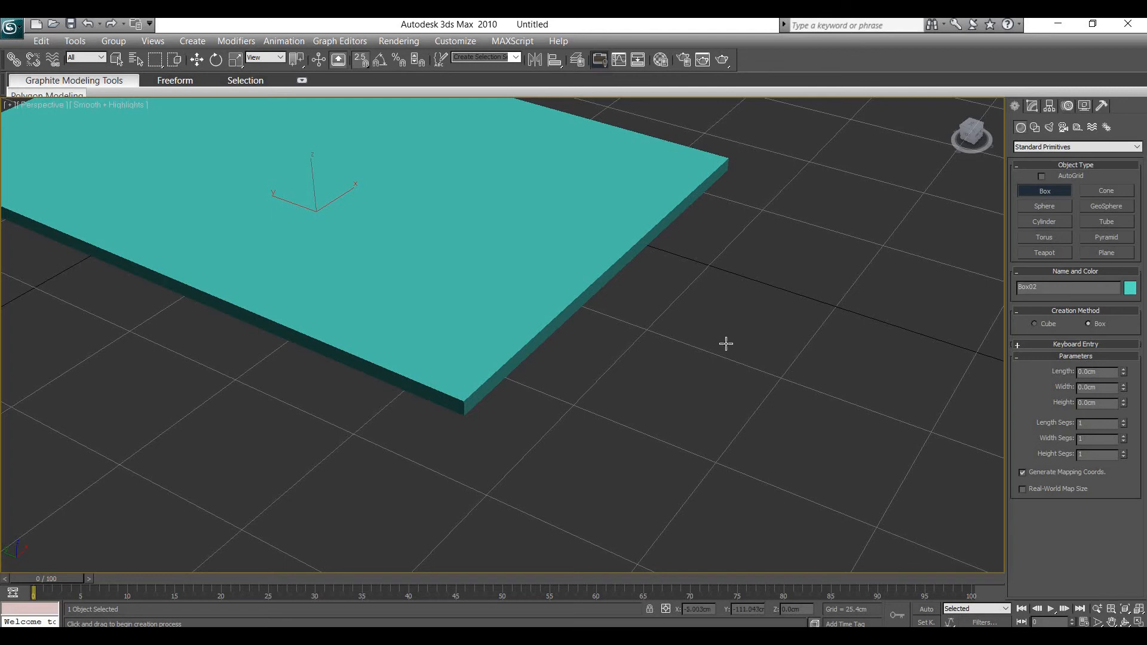
pyautogui.moveTo(714, 406); pyautogui.dragTo(719, 454)
pyautogui.click(705, 212)
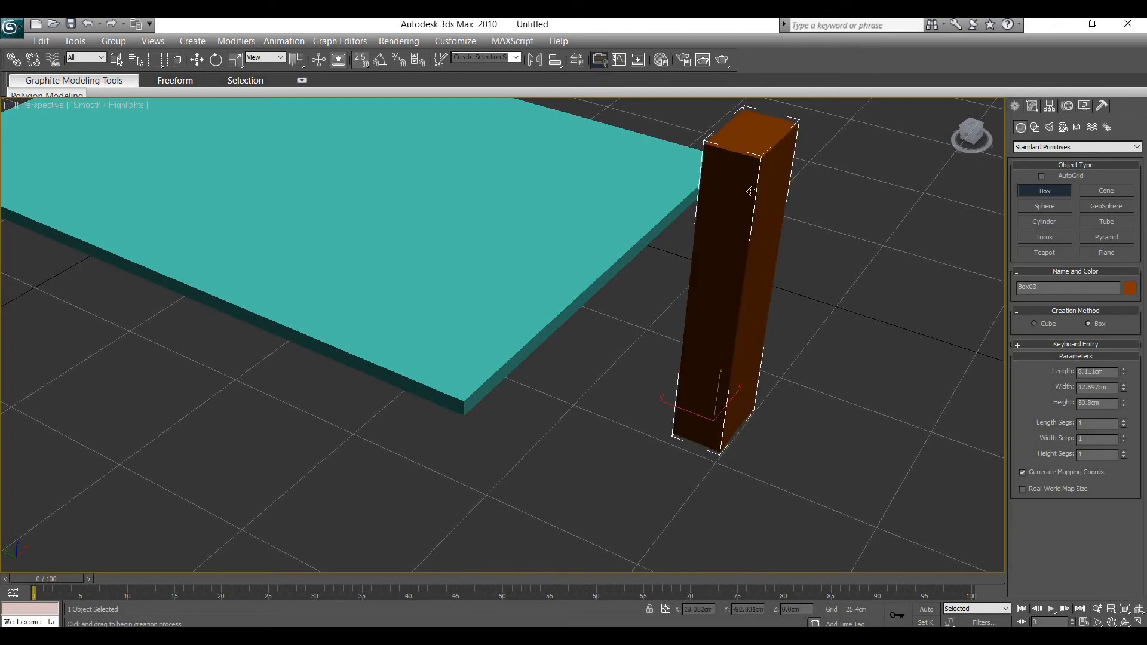
# Set the leg box to 10 cm length, 10 cm width and 75 cm height.
pyautogui.click(1034, 105)
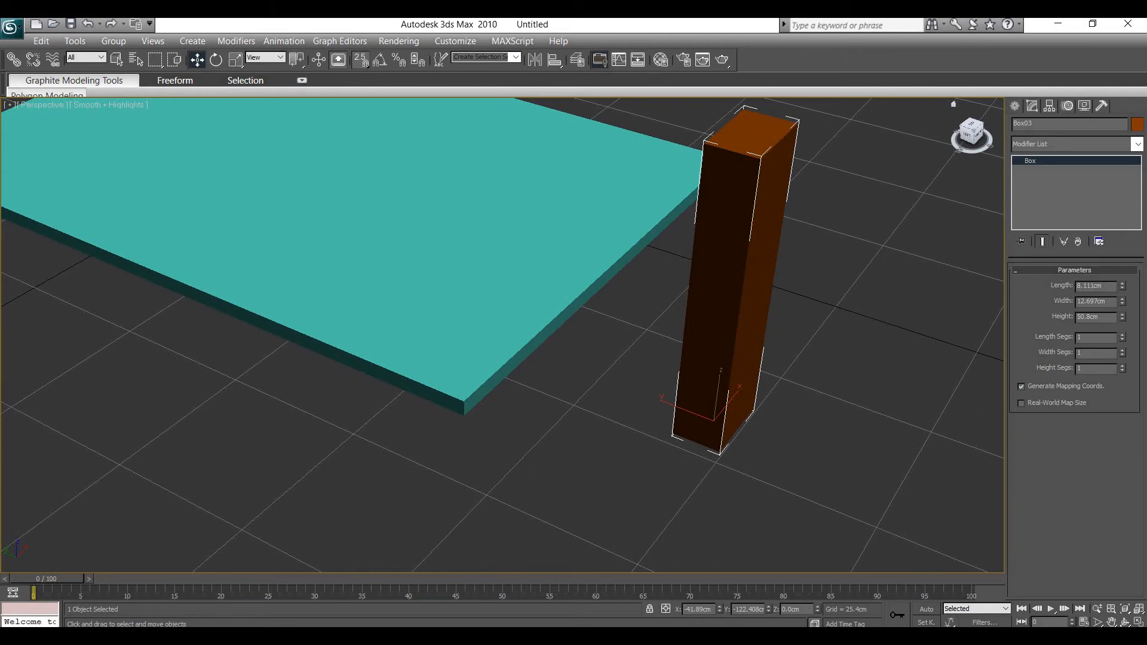
pyautogui.write('10')
pyautogui.press('Return')
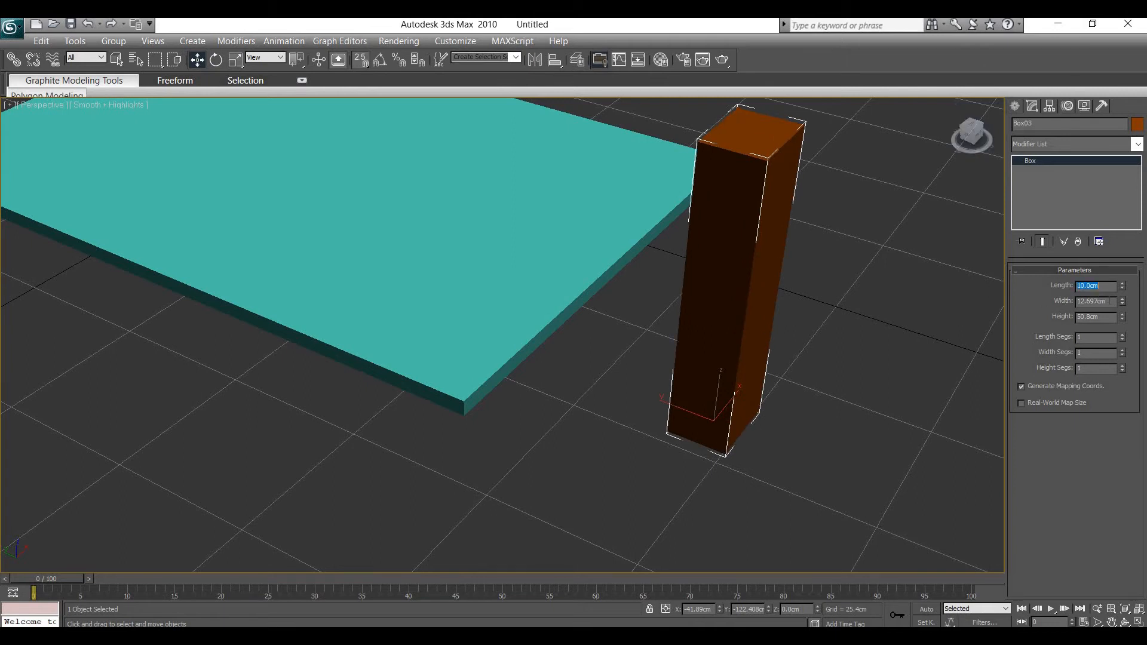
pyautogui.write('10')
pyautogui.press('Return')
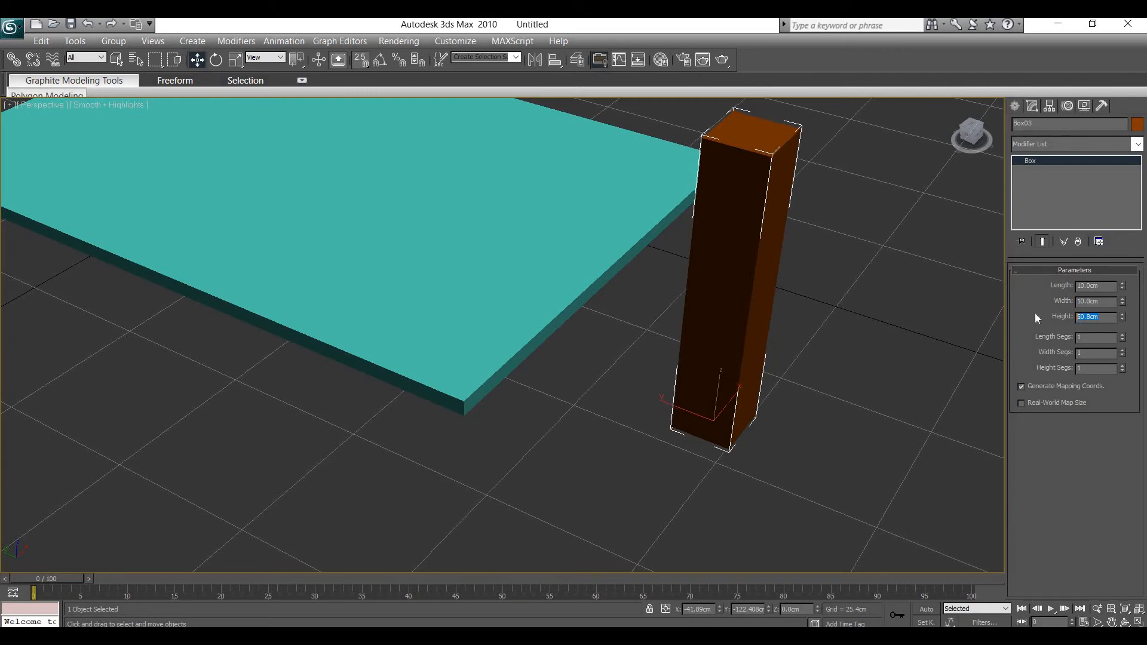
pyautogui.write('75')
pyautogui.press('Return')
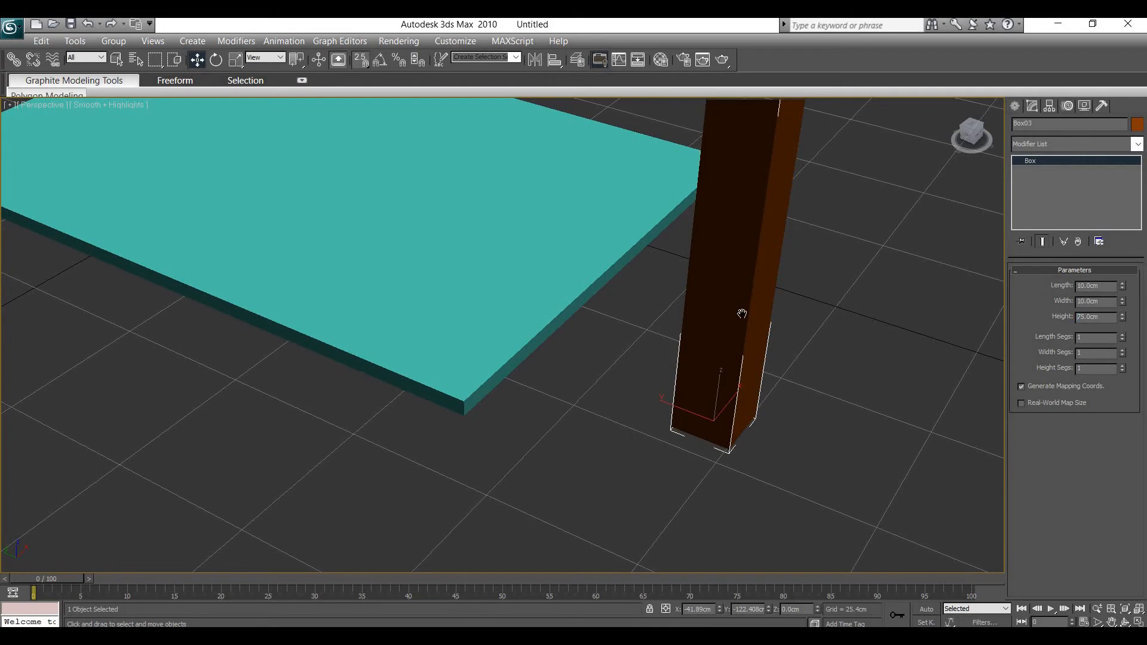
# Switch snapping to 3D and, viewed from below, snap the leg's top corner to the frame box's upper corner under the tabletop.
pyautogui.scroll(-6, 739, 310)
pyautogui.moveTo(872, 209); pyautogui.dragTo(903, 171, button='middle')
pyautogui.moveTo(967, 129); pyautogui.dragTo(962, 86)
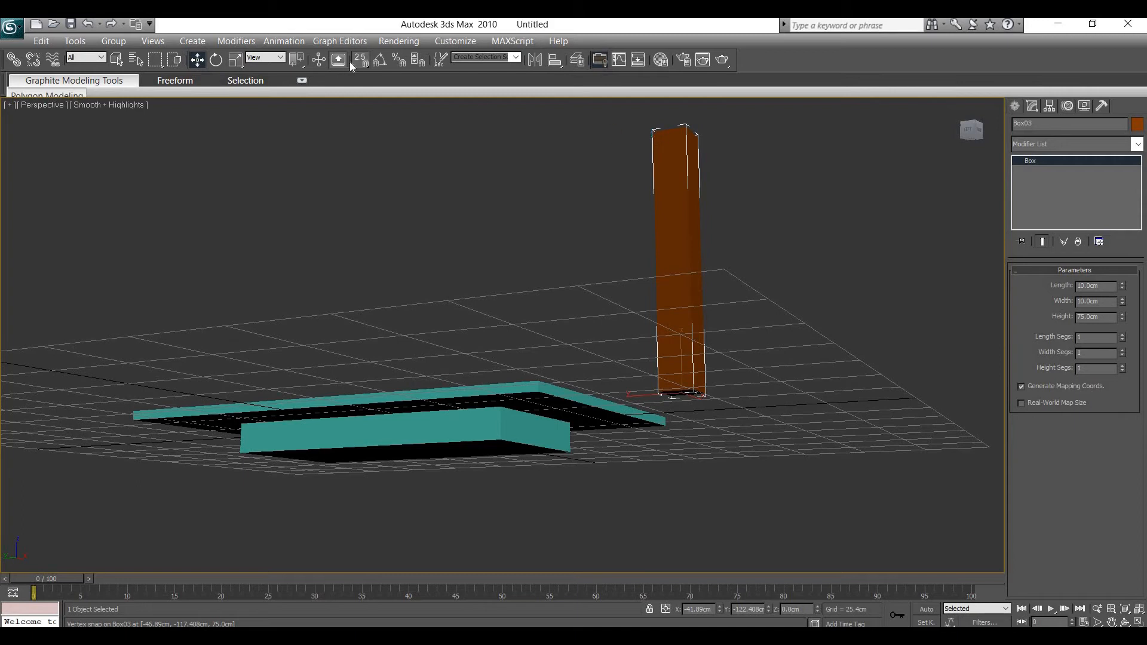
pyautogui.moveTo(360, 60); pyautogui.dragTo(369, 123)
pyautogui.moveTo(555, 356); pyautogui.dragTo(500, 405)
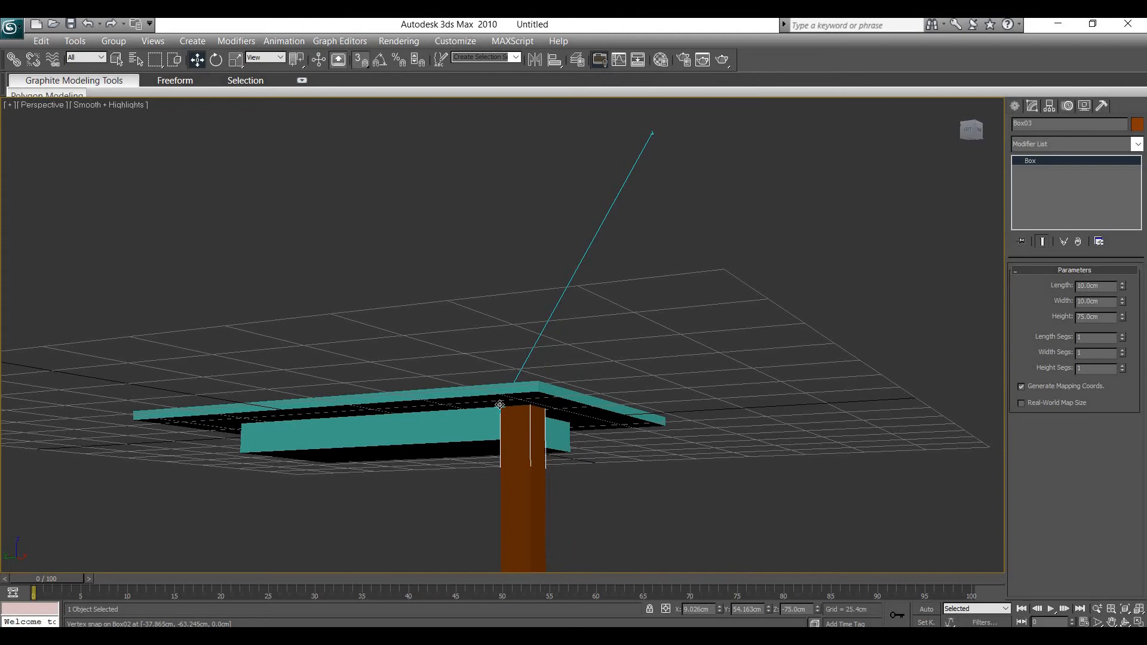
pyautogui.moveTo(499, 405); pyautogui.dragTo(500, 405)
pyautogui.moveTo(508, 388); pyautogui.dragTo(575, 171, button='middle')
pyautogui.moveTo(968, 132); pyautogui.dragTo(922, 128)
pyautogui.keyDown('alt'); pyautogui.moveTo(538, 335); pyautogui.dragTo(663, 436, button='middle'); pyautogui.keyUp('alt')
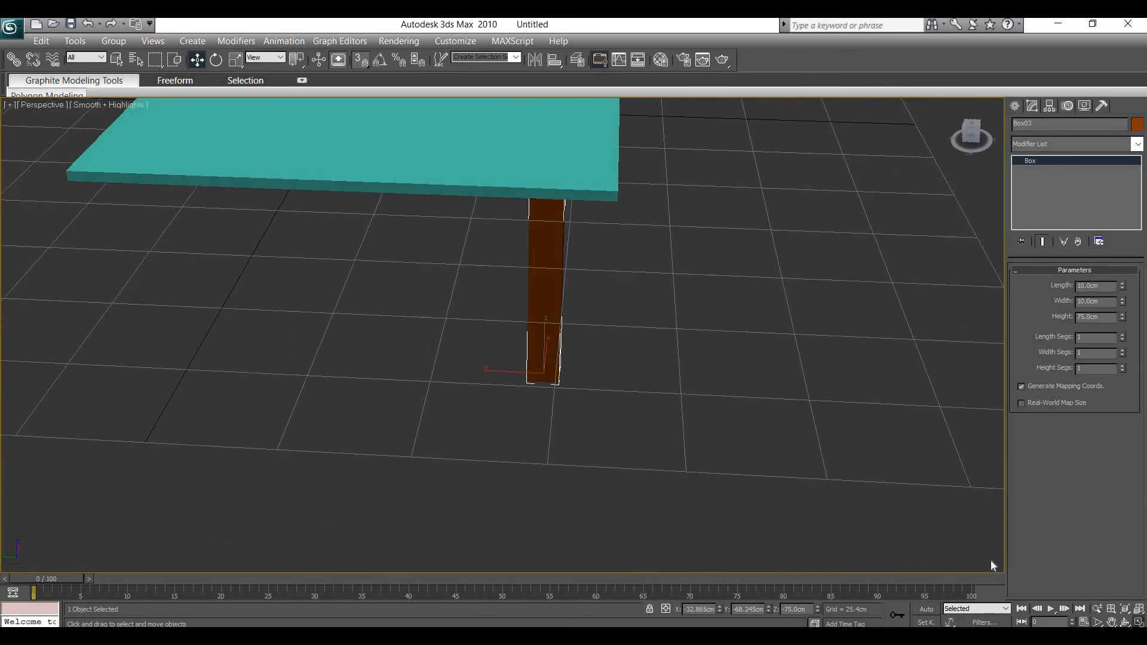
# Switch snapping to 2.5D and shift the leg 10 cm outward along X in the top view, so it meets the frame box corner diagonally.
pyautogui.hotkey('alt', 'w')
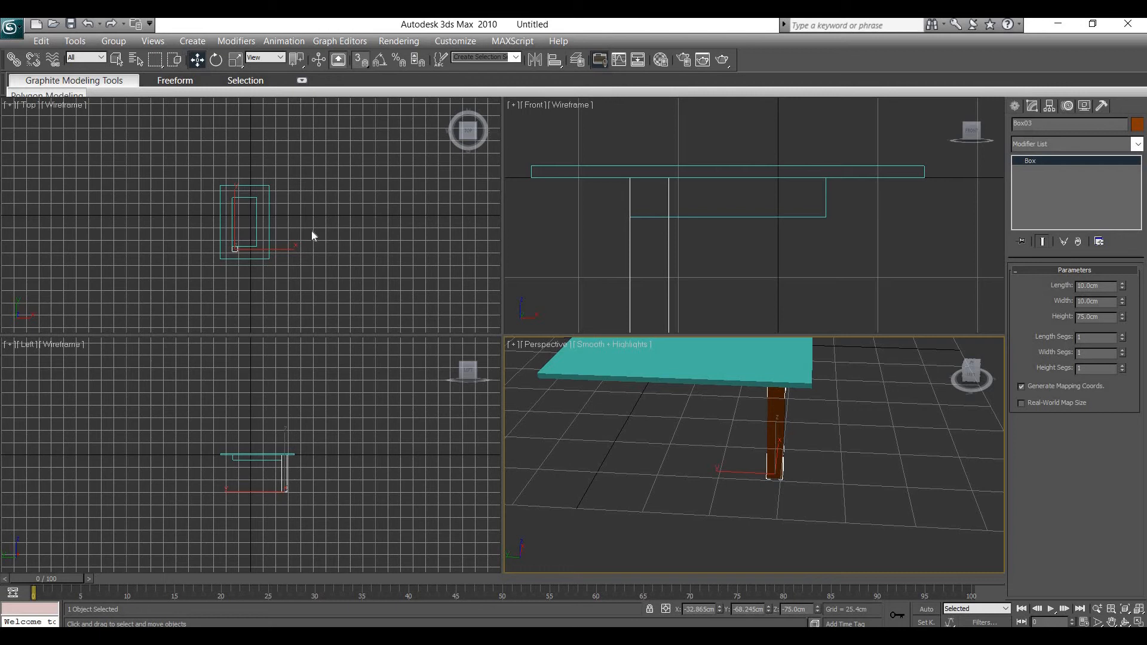
pyautogui.scroll(5, 236, 249)
pyautogui.moveTo(237, 245); pyautogui.dragTo(179, 288, button='middle')
pyautogui.scroll(5, 338, 142)
pyautogui.scroll(3, 307, 156)
pyautogui.moveTo(307, 155); pyautogui.dragTo(195, 255, button='middle')
pyautogui.moveTo(358, 100); pyautogui.dragTo(359, 101, button='middle')
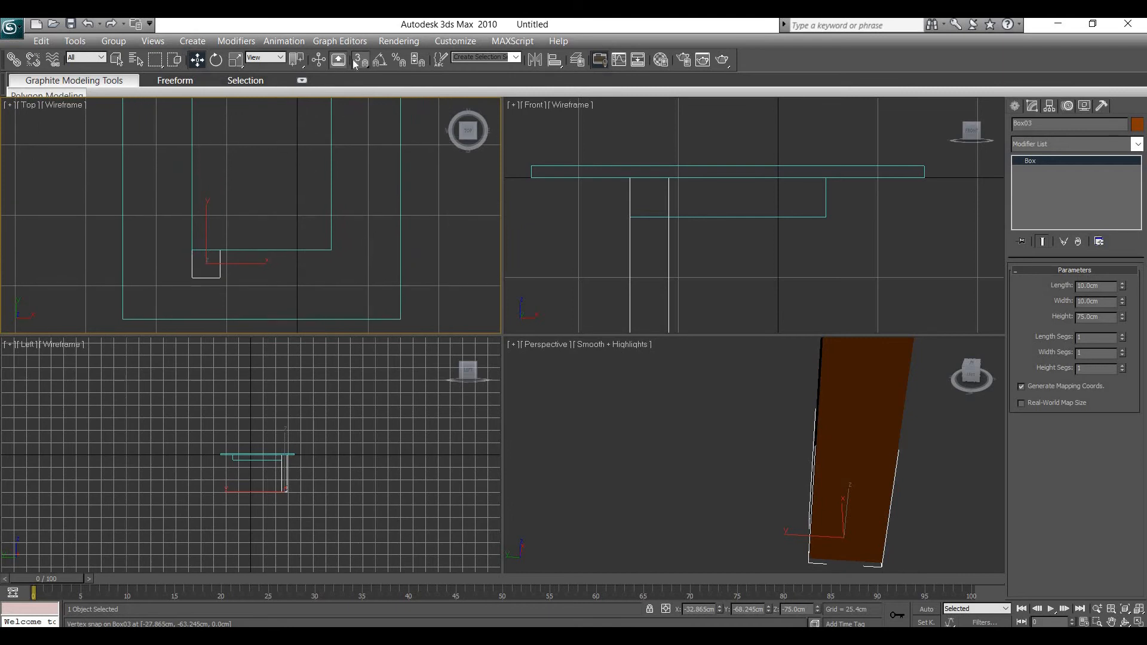
pyautogui.moveTo(361, 59); pyautogui.dragTo(365, 101)
pyautogui.moveTo(215, 252); pyautogui.dragTo(192, 251)
pyautogui.moveTo(231, 277); pyautogui.dragTo(231, 287, button='middle')
# Clone the leg as a single copy in the top view, snapped to the frame box's corner at the other end of the same long side.
pyautogui.scroll(-3, 269, 218)
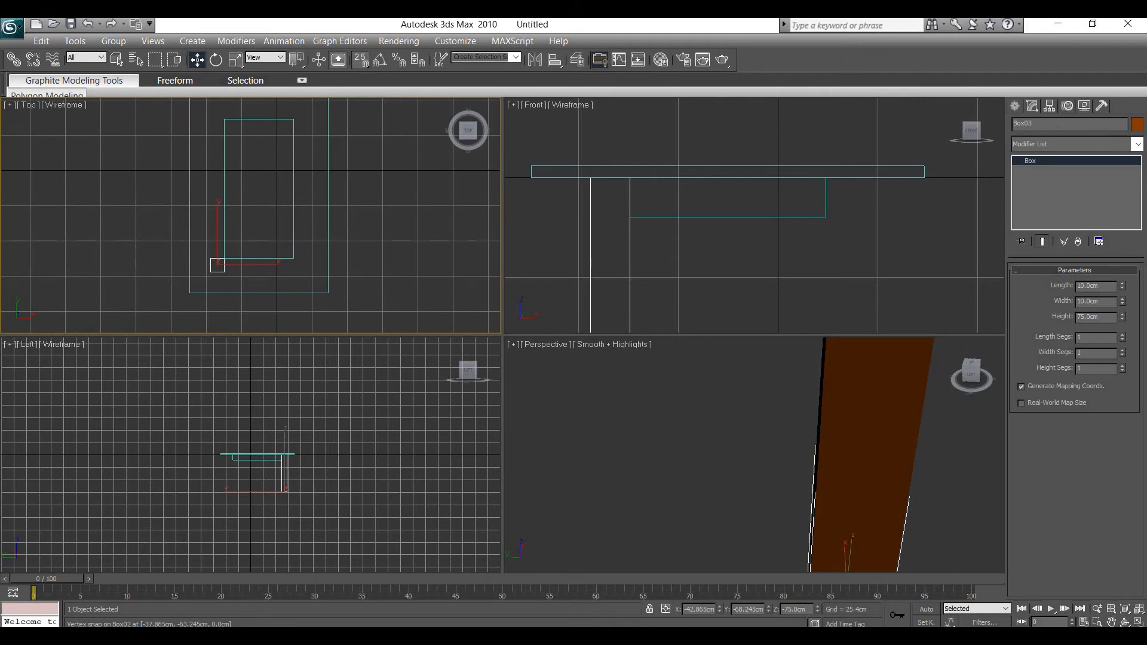
pyautogui.hotkey('alt', 'w')
pyautogui.moveTo(627, 323); pyautogui.dragTo(647, 378, button='middle')
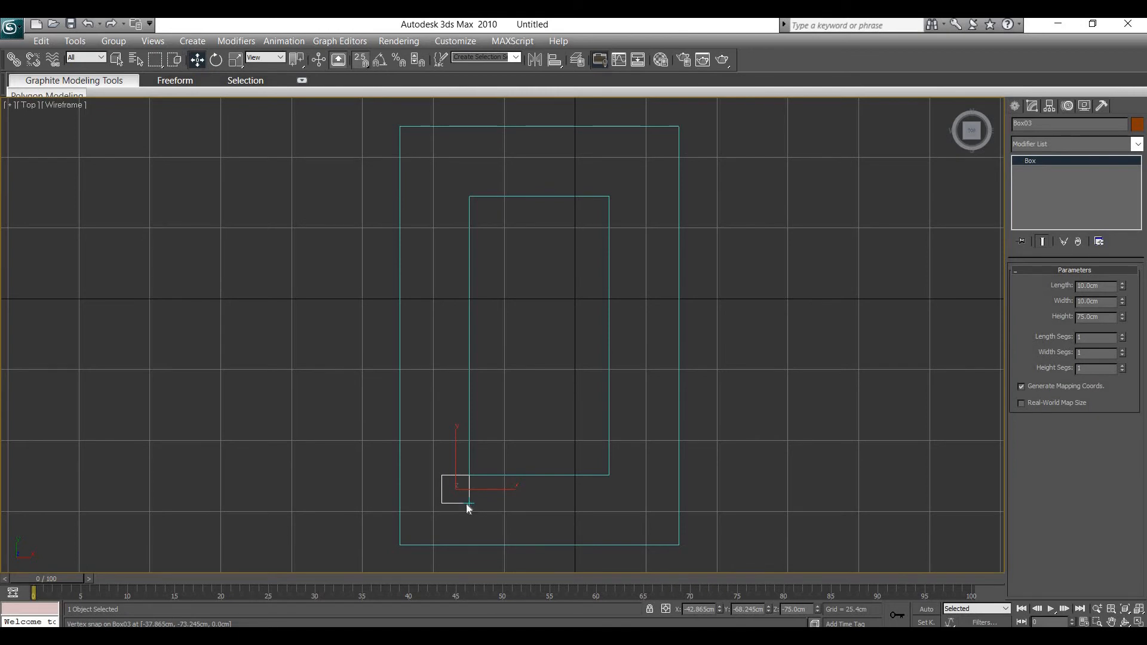
pyautogui.moveTo(466, 491)
pyautogui.keyDown('shift'); pyautogui.mouseDown()
pyautogui.moveTo(487, 204)
pyautogui.moveTo(470, 197)
pyautogui.mouseUp(); pyautogui.keyUp('shift')
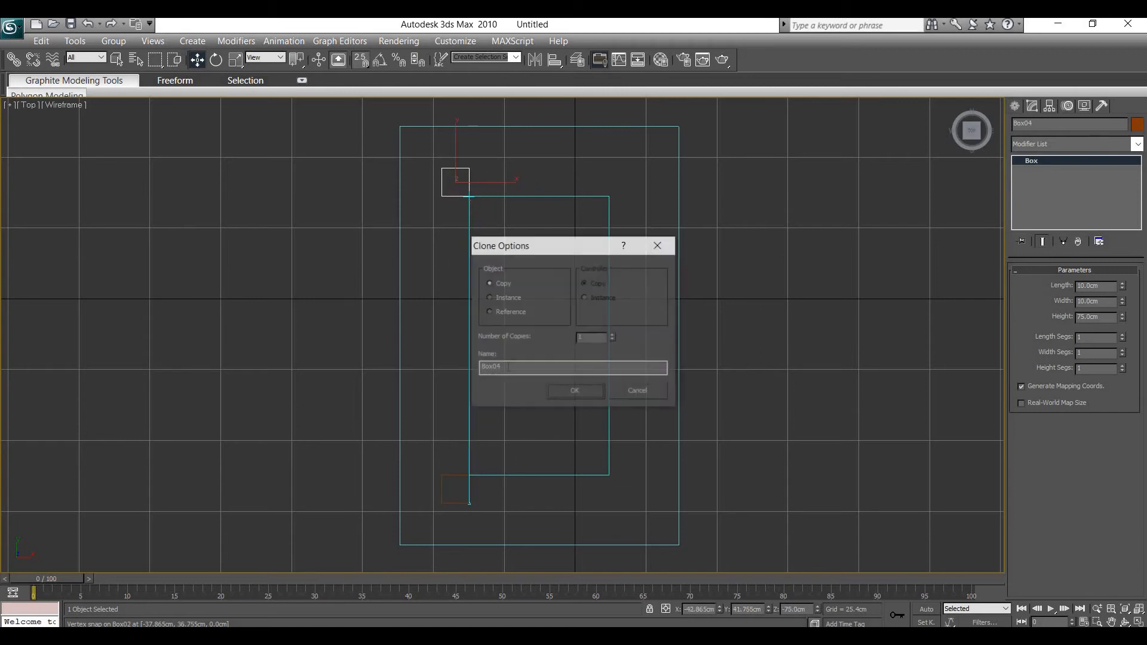
pyautogui.click(569, 392)
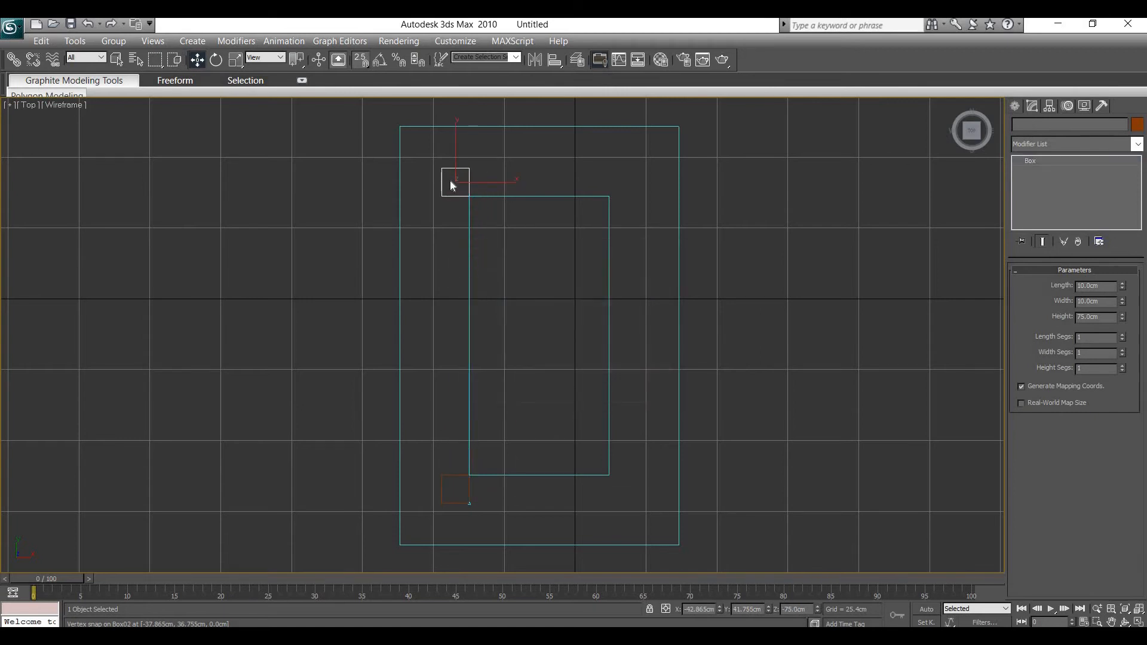
# Select both legs and clone them as one copy each, snapped to the corners on the frame box's opposite long side.
pyautogui.moveTo(452, 186); pyautogui.dragTo(431, 499)
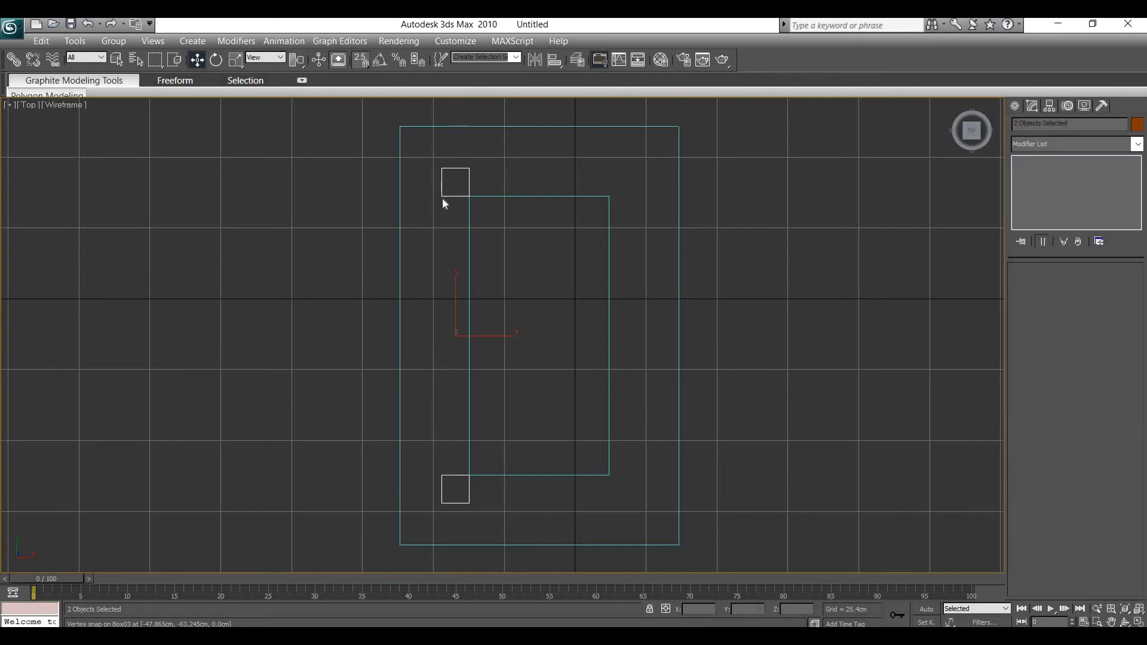
pyautogui.moveTo(492, 192)
pyautogui.keyDown('shift'); pyautogui.mouseDown()
pyautogui.moveTo(599, 187)
pyautogui.moveTo(607, 212)
pyautogui.mouseUp(); pyautogui.keyUp('shift')
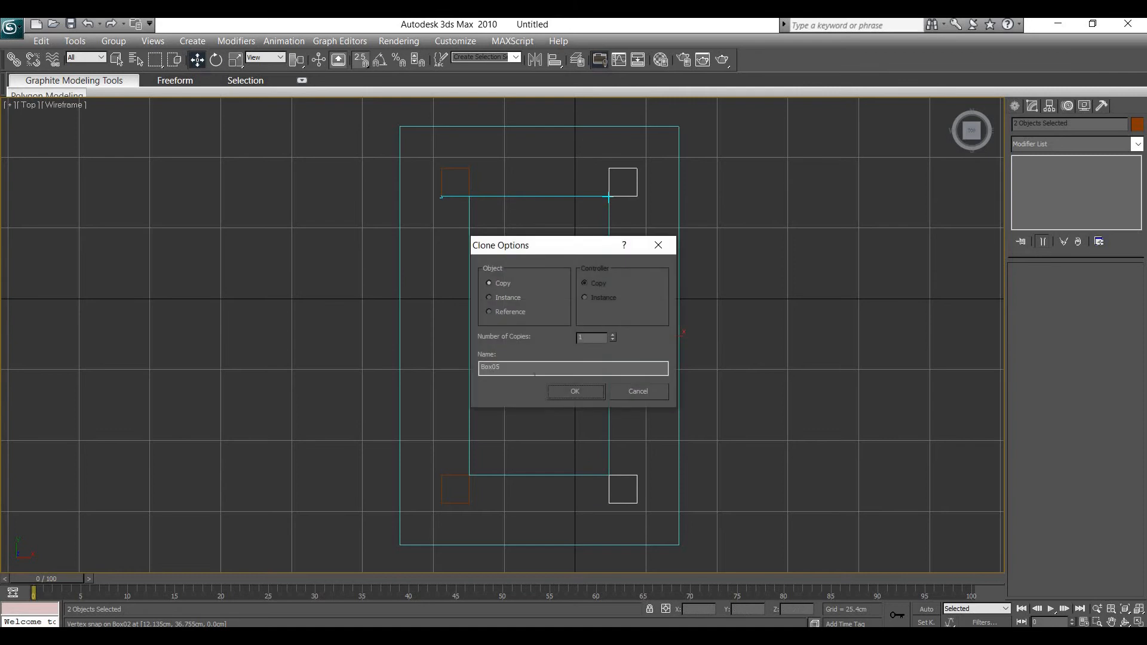
pyautogui.click(564, 392)
# View the table from below in perspective and set the frame box's width to 3 cm, keeping it as a thin rail.
pyautogui.hotkey('alt', 'w')
pyautogui.keyDown('alt'); pyautogui.moveTo(665, 442); pyautogui.dragTo(751, 428, button='middle'); pyautogui.keyUp('alt')
pyautogui.scroll(-5, 751, 428)
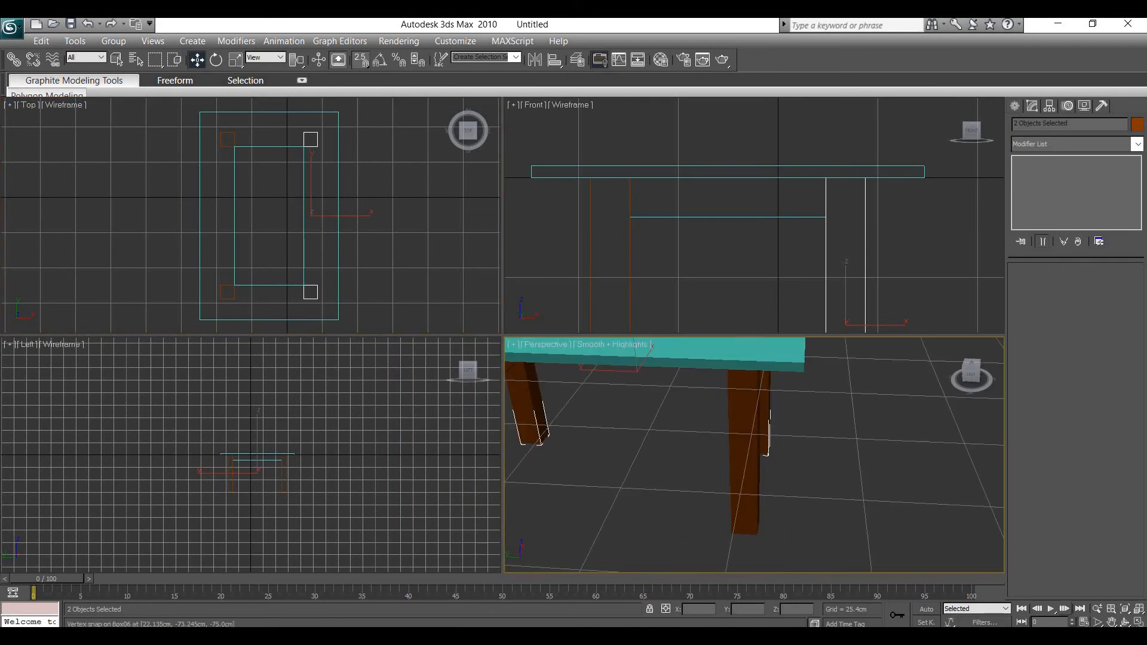
pyautogui.hotkey('alt', 'w')
pyautogui.scroll(-5, 812, 284)
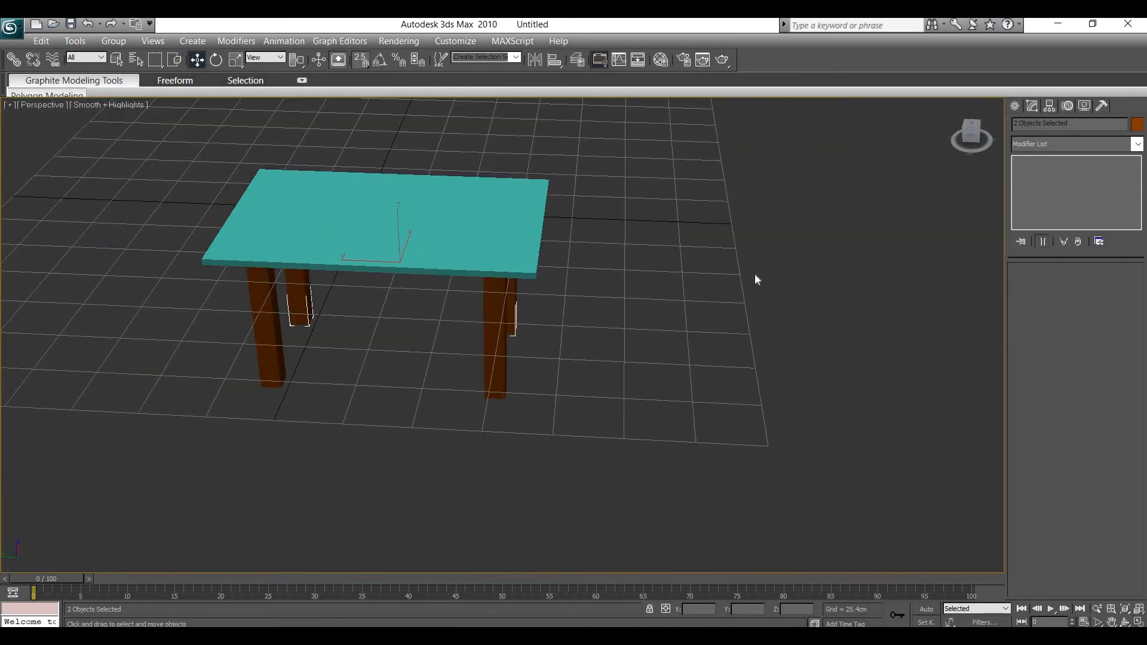
pyautogui.moveTo(970, 135); pyautogui.dragTo(932, 81)
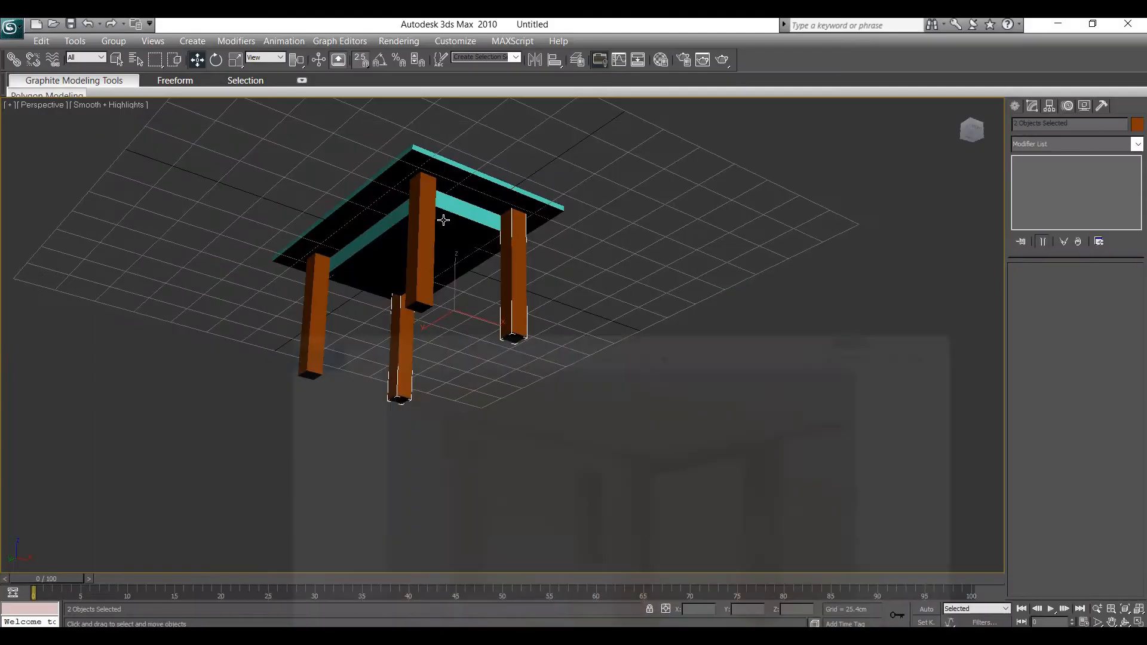
pyautogui.click(462, 212)
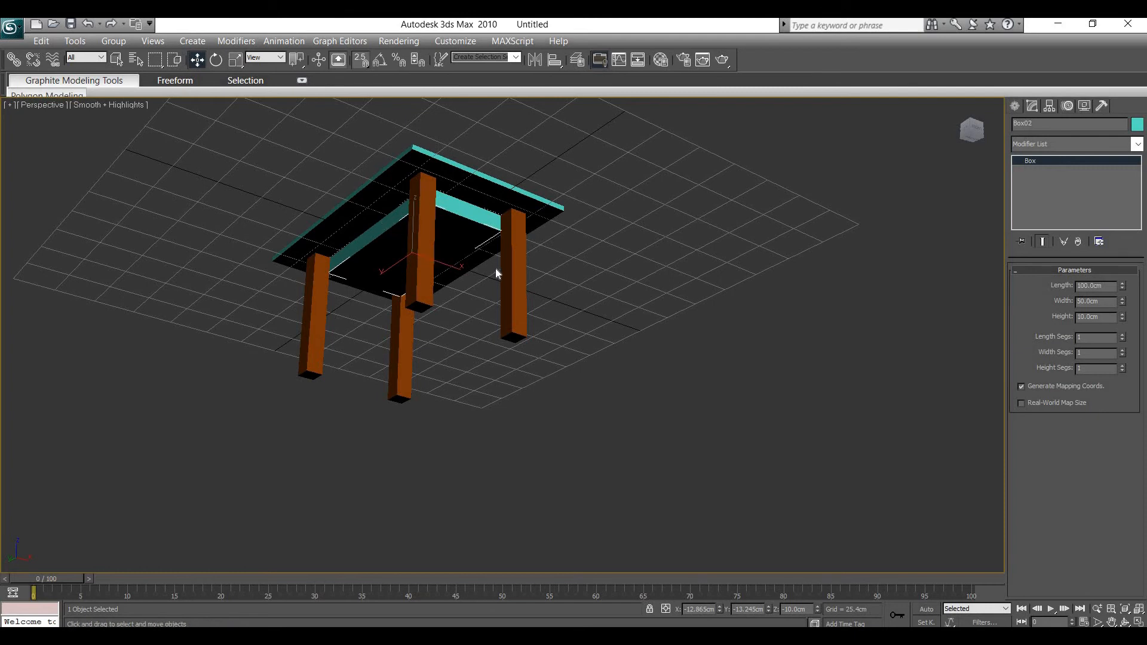
pyautogui.moveTo(501, 262); pyautogui.dragTo(492, 272, button='middle')
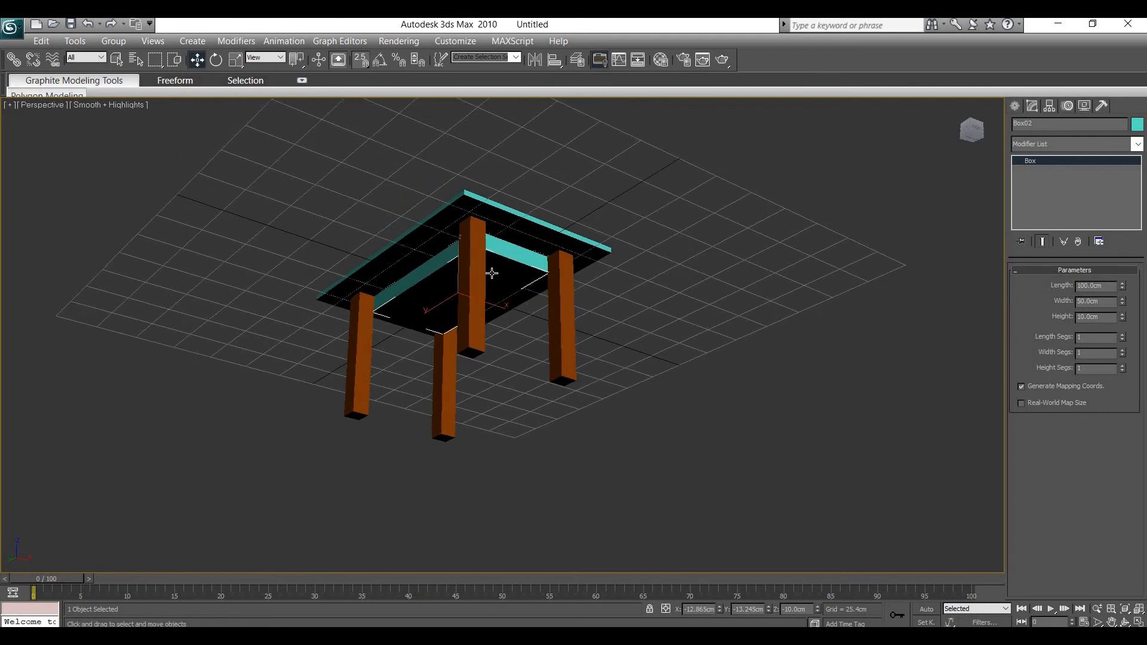
pyautogui.scroll(5, 509, 176)
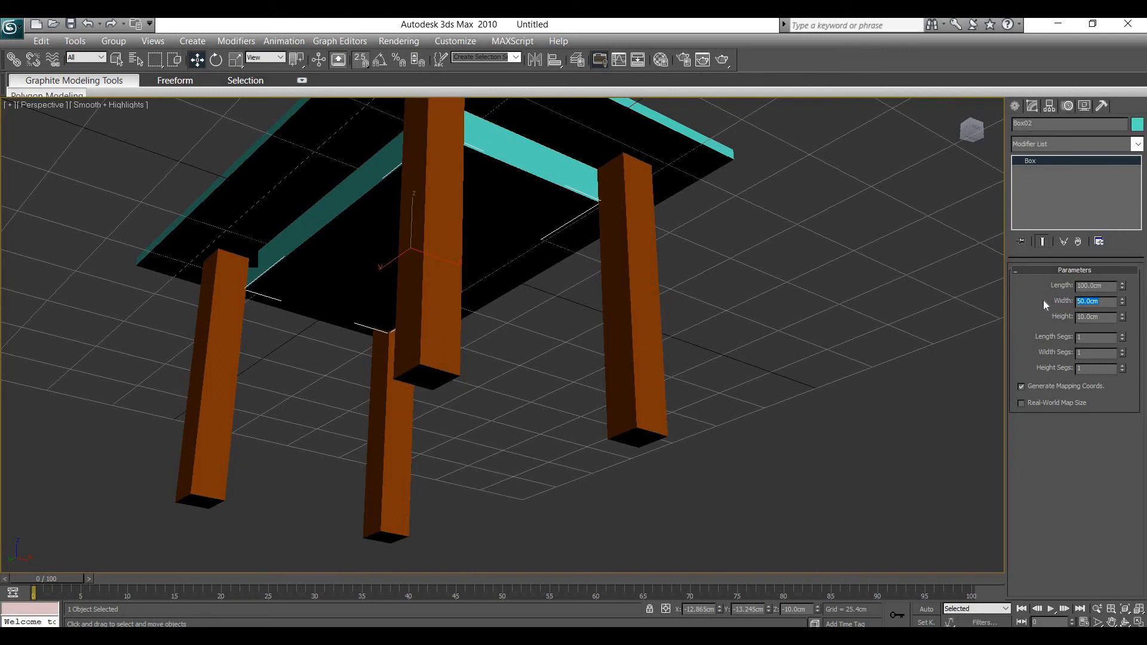
pyautogui.write('3')
pyautogui.press('Return')
pyautogui.moveTo(782, 318); pyautogui.dragTo(941, 263, button='middle')
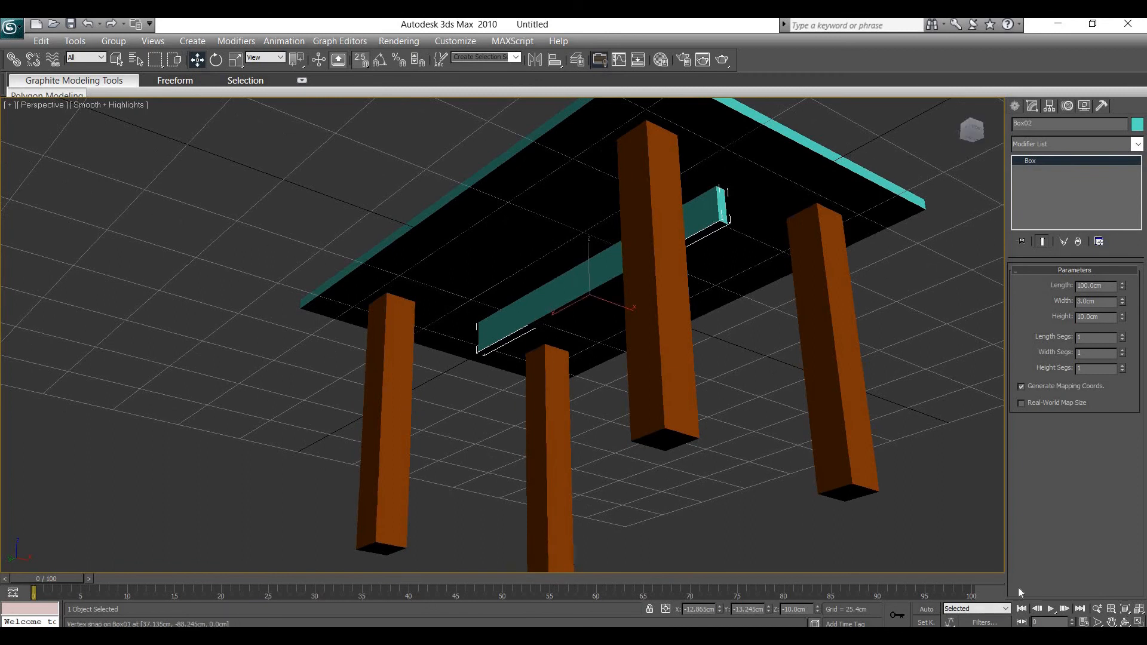
# In the top view, snap the thin rail between the two legs on one long side, flush with their outer faces.
pyautogui.hotkey('alt', 'w')
pyautogui.moveTo(332, 192); pyautogui.dragTo(369, 210, button='middle')
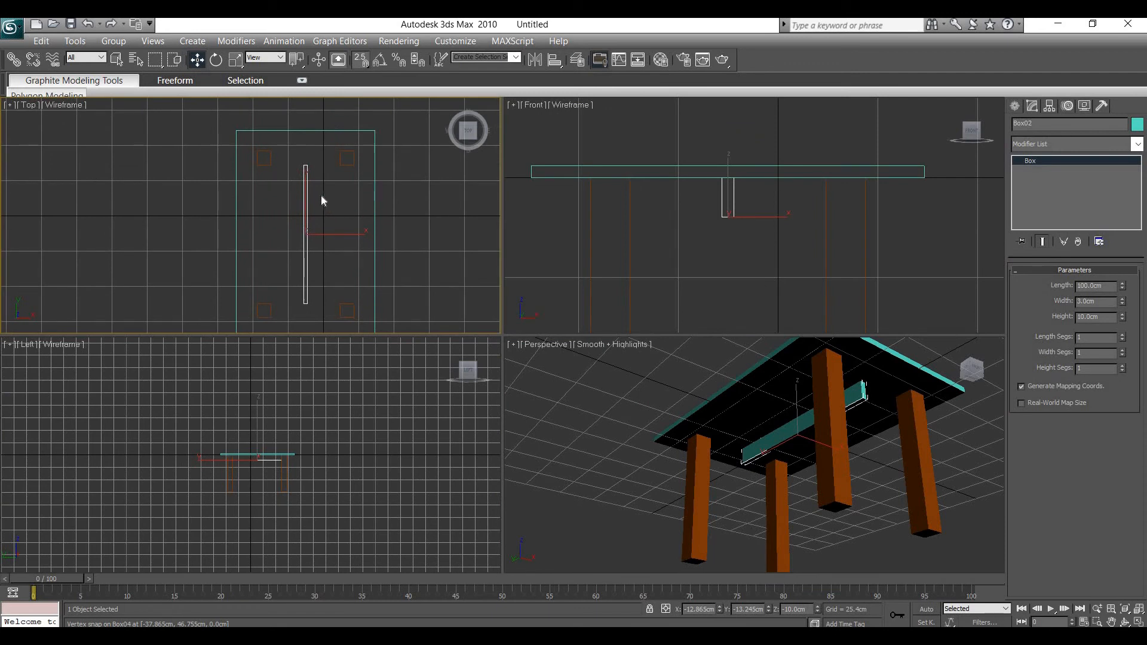
pyautogui.scroll(2, 311, 181)
pyautogui.scroll(-2, 915, 458)
pyautogui.click(1138, 623)
pyautogui.moveTo(631, 230); pyautogui.dragTo(646, 184, button='middle')
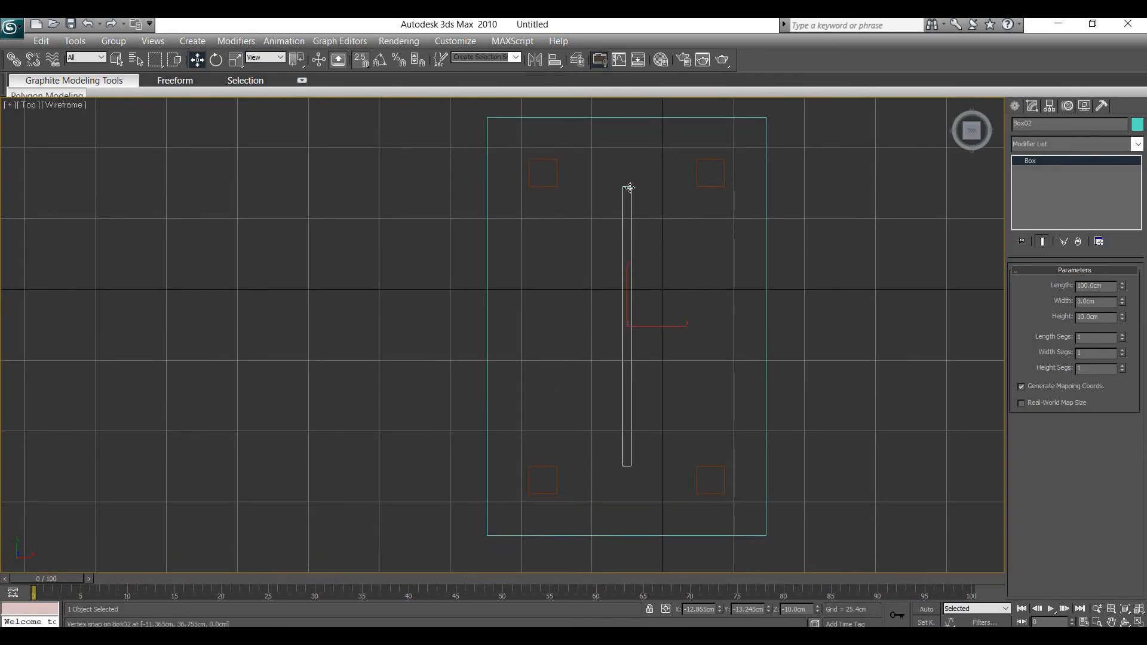
pyautogui.moveTo(628, 188); pyautogui.dragTo(525, 187)
pyautogui.scroll(5, 525, 251)
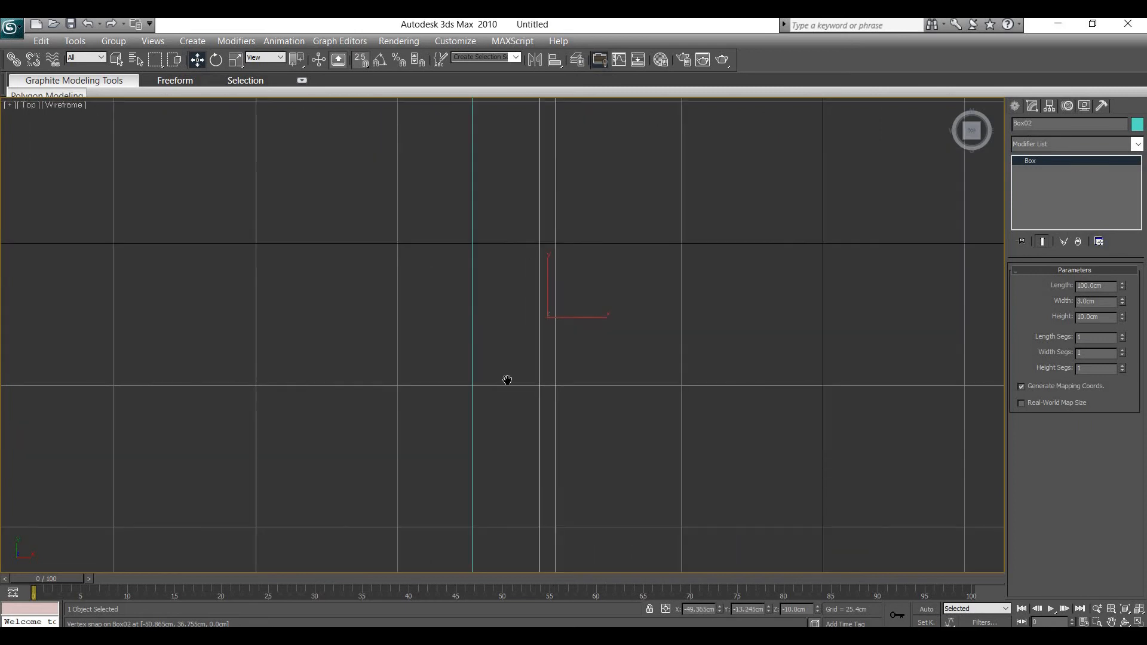
pyautogui.moveTo(526, 226); pyautogui.dragTo(520, 243, button='middle')
pyautogui.hotkey('ctrl', 'd')
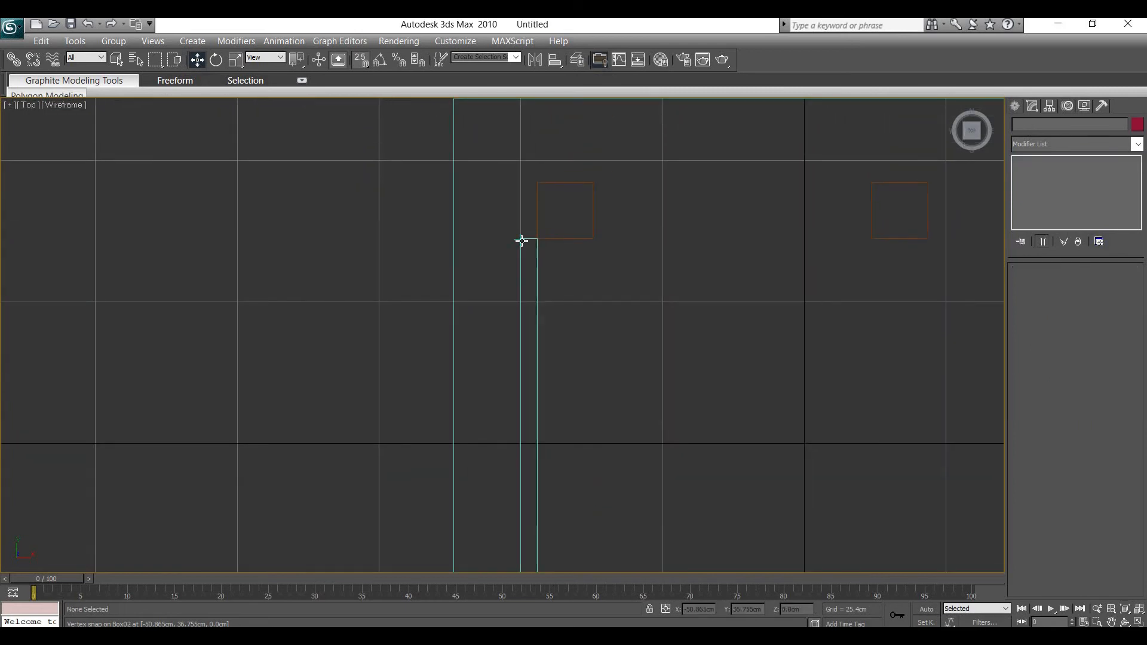
pyautogui.moveTo(521, 241); pyautogui.dragTo(540, 246)
pyautogui.scroll(-2, 535, 340)
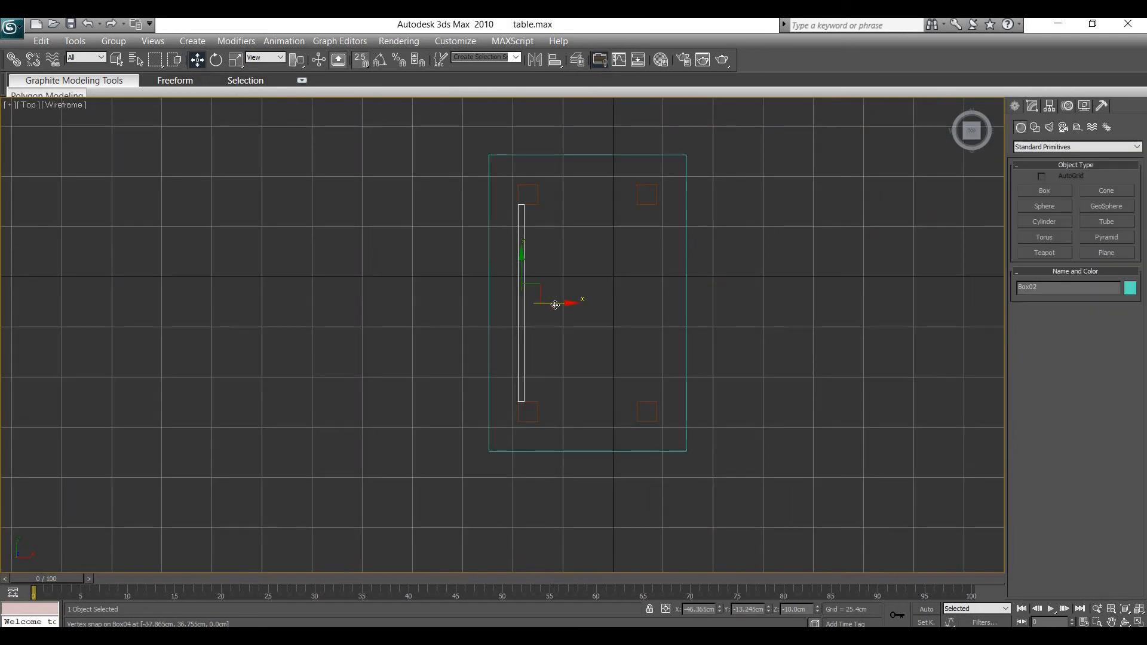
# Clone the rail as one copy and snap it between the legs on the opposite long side, flush with their outer faces.
pyautogui.keyDown('shift'); pyautogui.moveTo(556, 305); pyautogui.dragTo(684, 308); pyautogui.keyUp('shift')
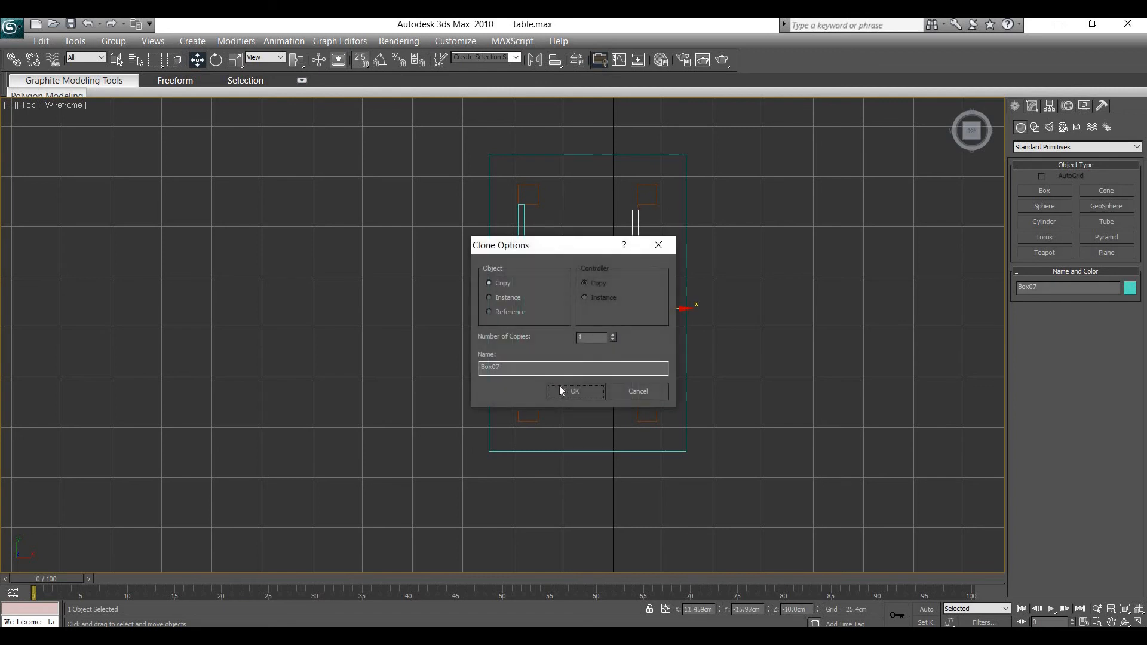
pyautogui.click(573, 391)
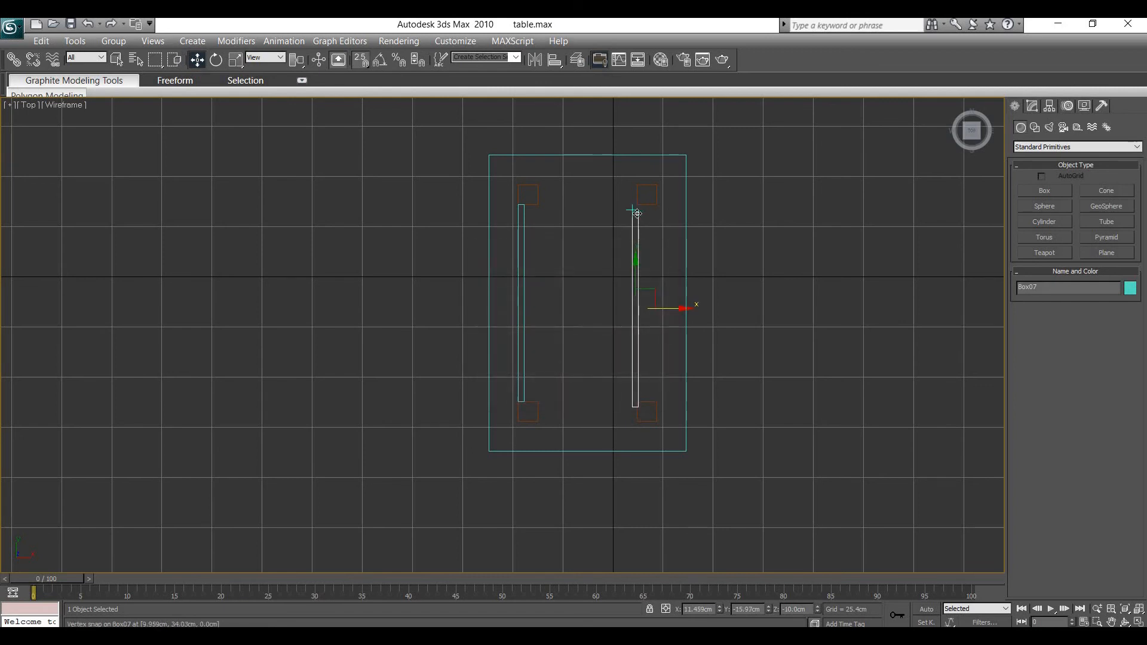
pyautogui.moveTo(638, 213)
pyautogui.mouseDown()
pyautogui.moveTo(663, 213)
pyautogui.moveTo(654, 205)
pyautogui.mouseUp()
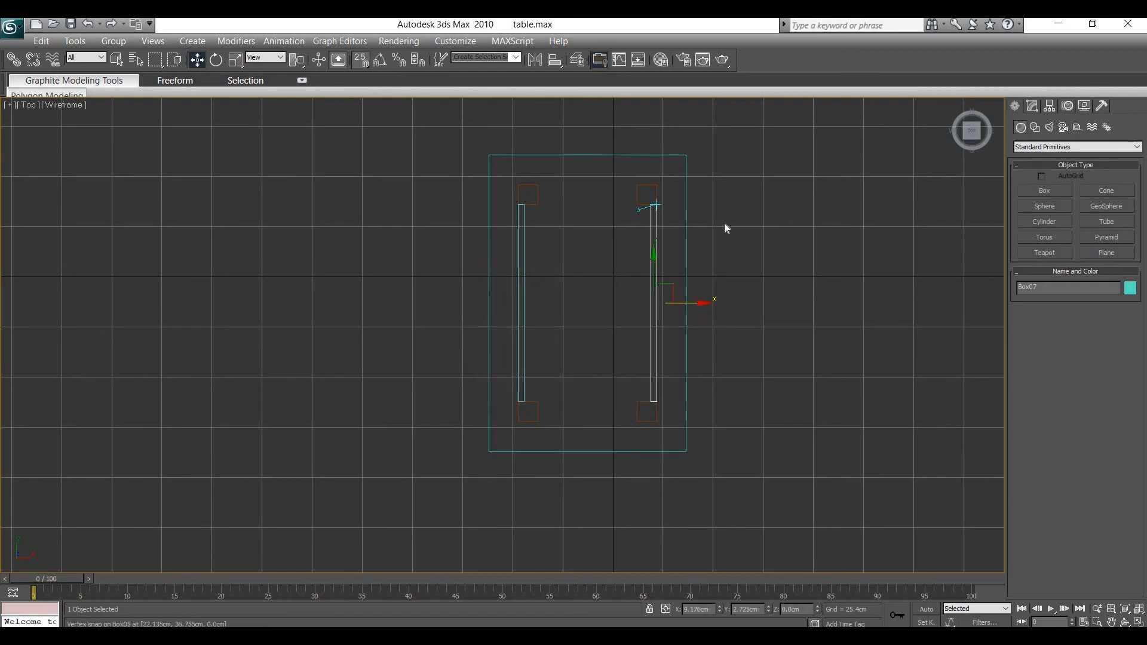
pyautogui.click(521, 242)
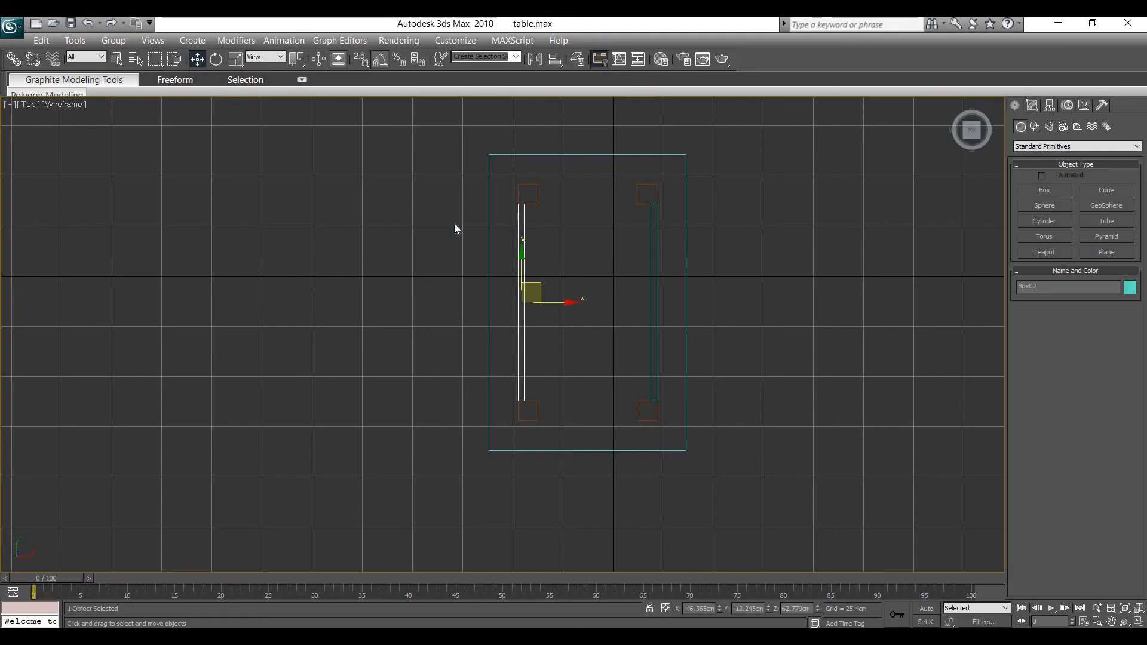
pyautogui.click(716, 247)
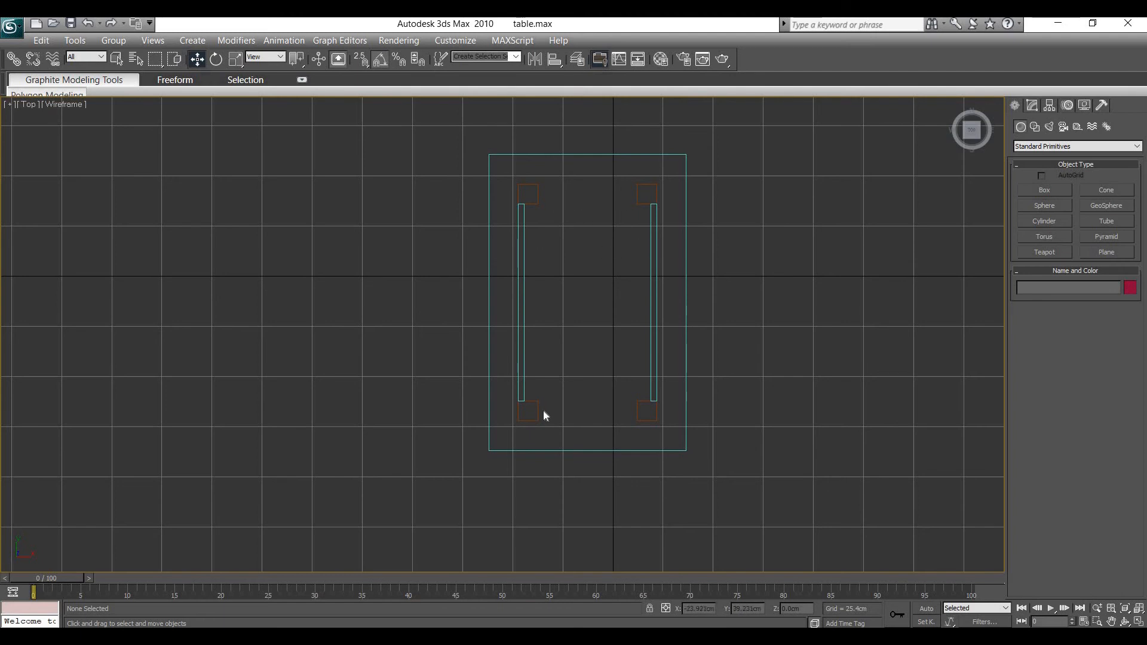
# Clone the second long rail as one copy beside the table and set the copy's length to 50 cm.
pyautogui.click(652, 299)
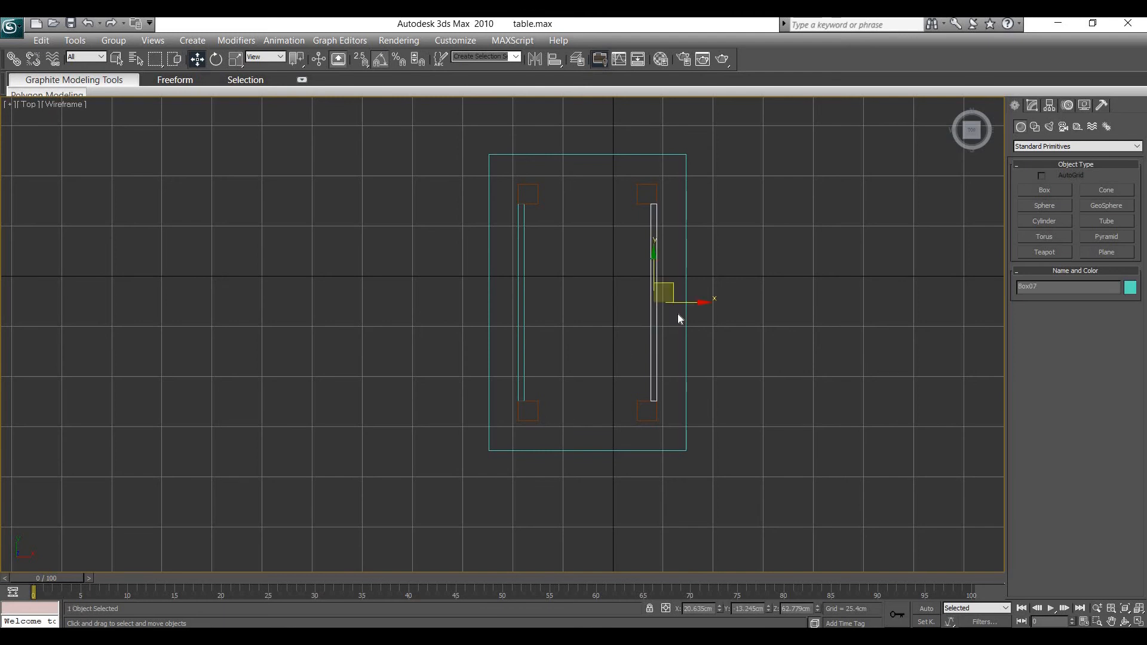
pyautogui.keyDown('shift'); pyautogui.moveTo(696, 303); pyautogui.dragTo(769, 307); pyautogui.keyUp('shift')
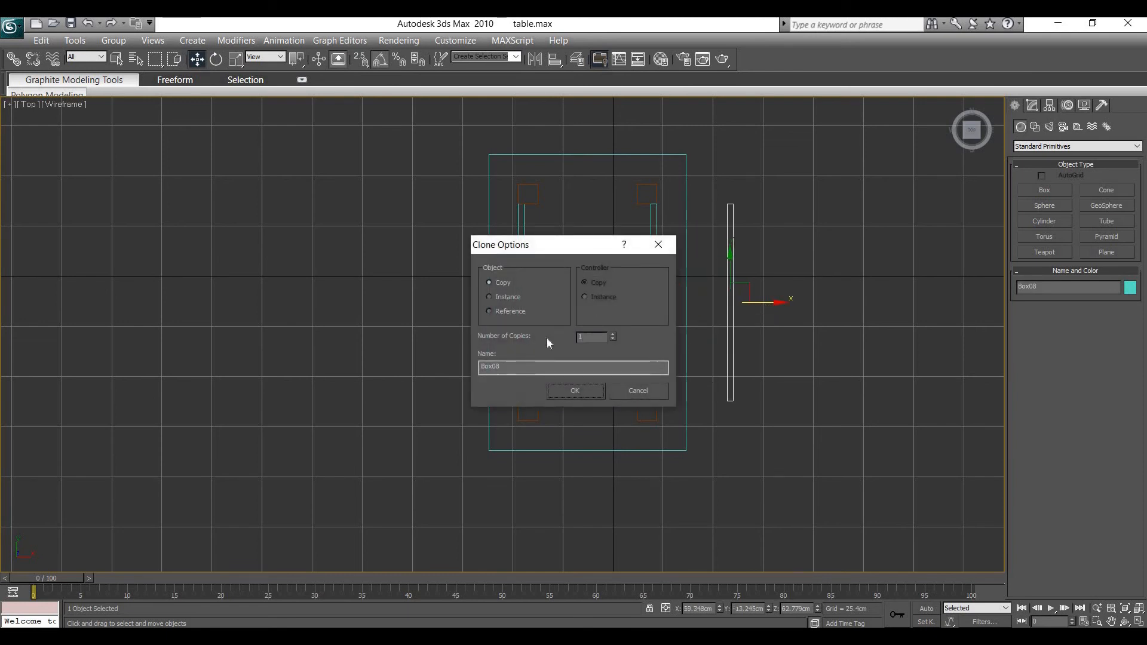
pyautogui.click(575, 390)
pyautogui.click(1032, 105)
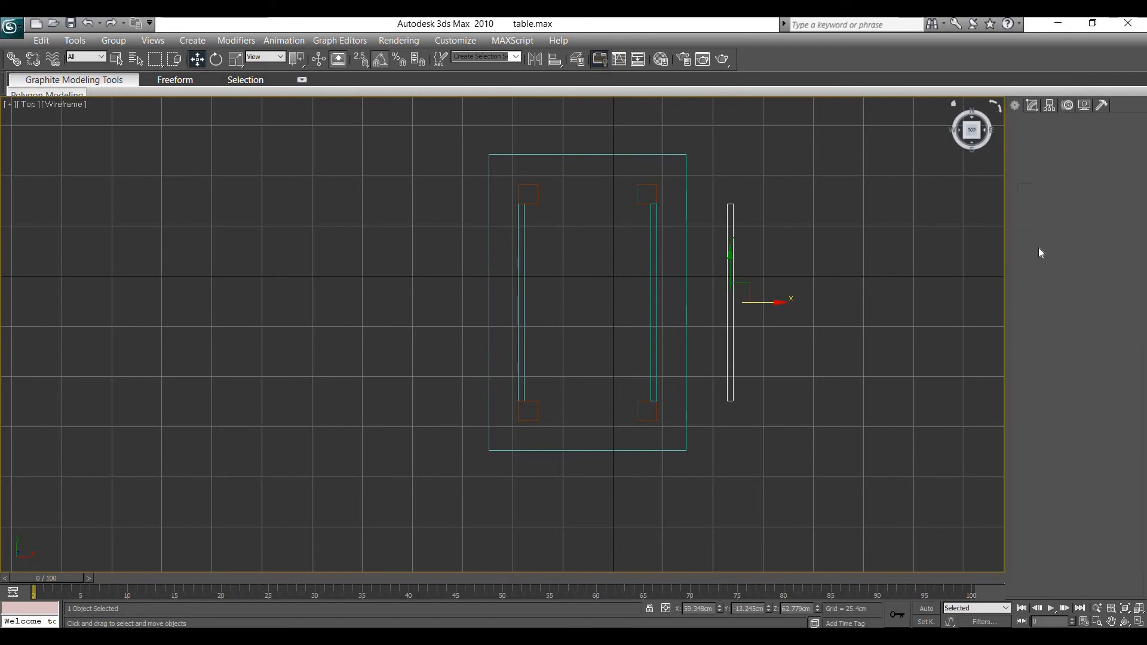
pyautogui.doubleClick(1102, 285)
pyautogui.write('50')
pyautogui.press('Return')
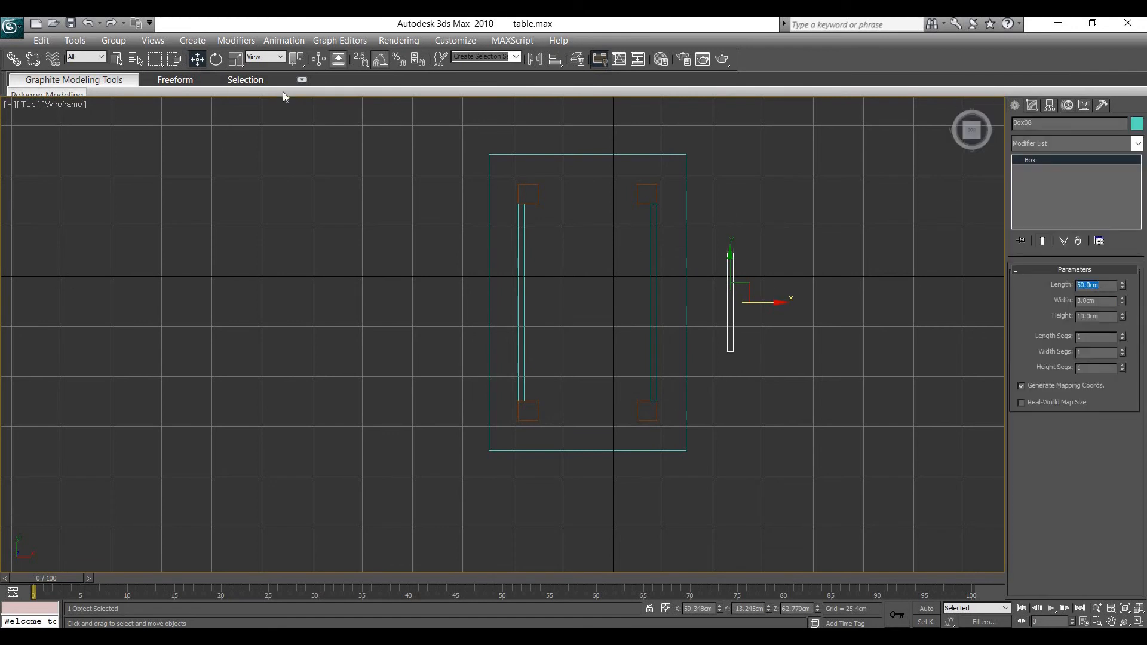
# Rotate the short rail 90 degrees using angle snap and vertex-snap it between two legs at one table end, flush with their outer faces.
pyautogui.click(215, 59)
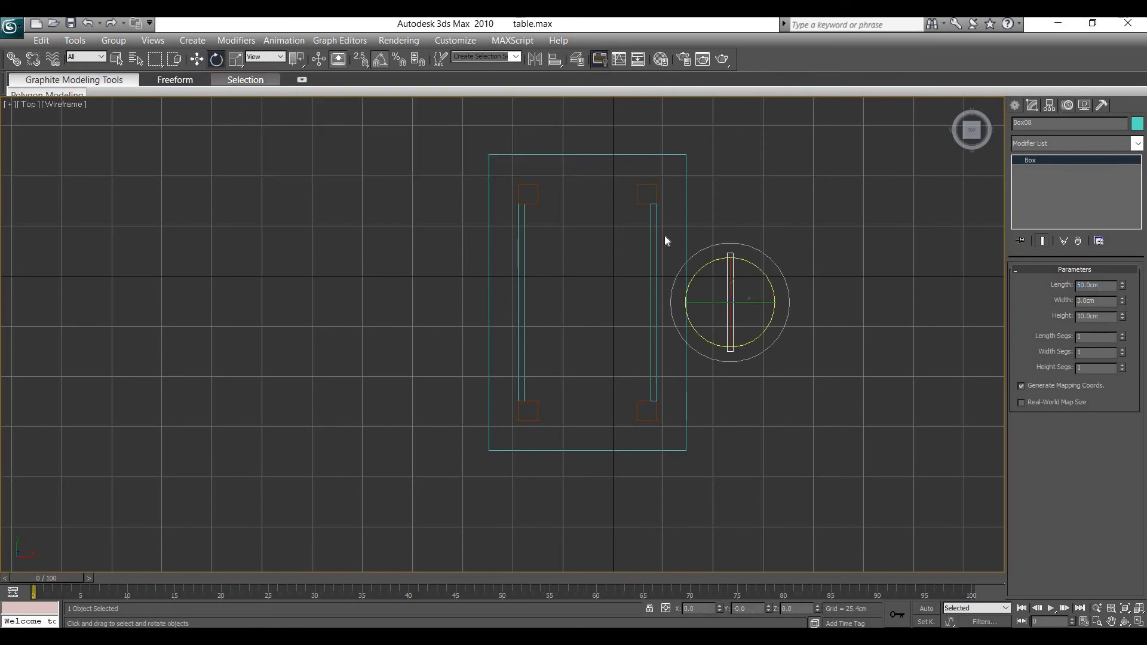
pyautogui.click(380, 60)
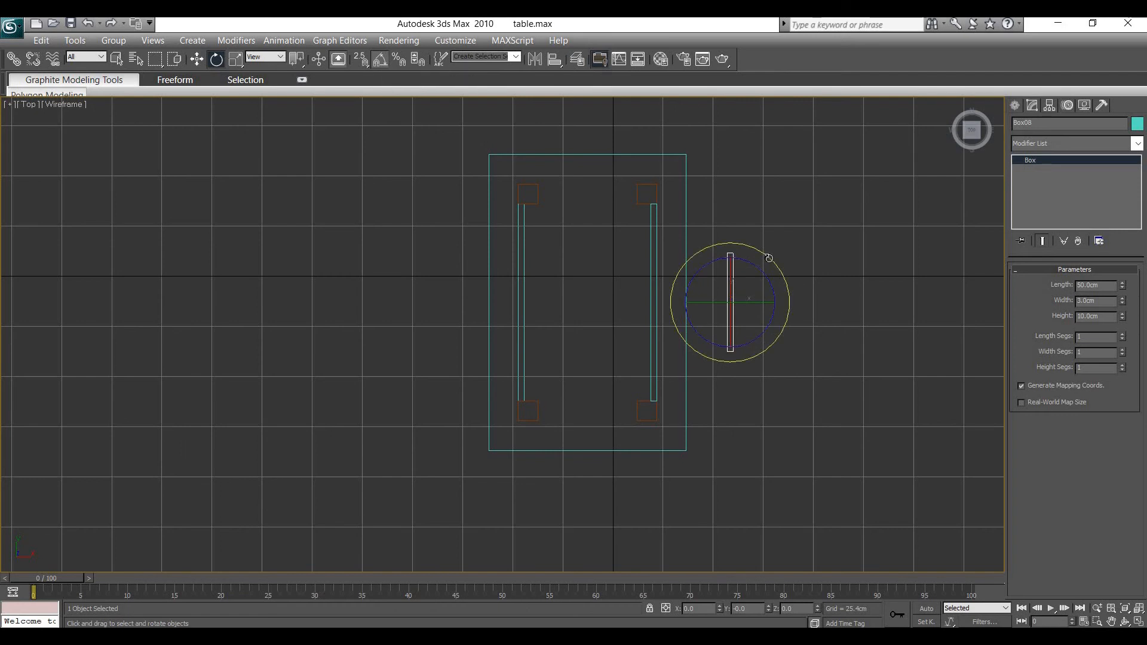
pyautogui.moveTo(778, 281); pyautogui.dragTo(780, 326)
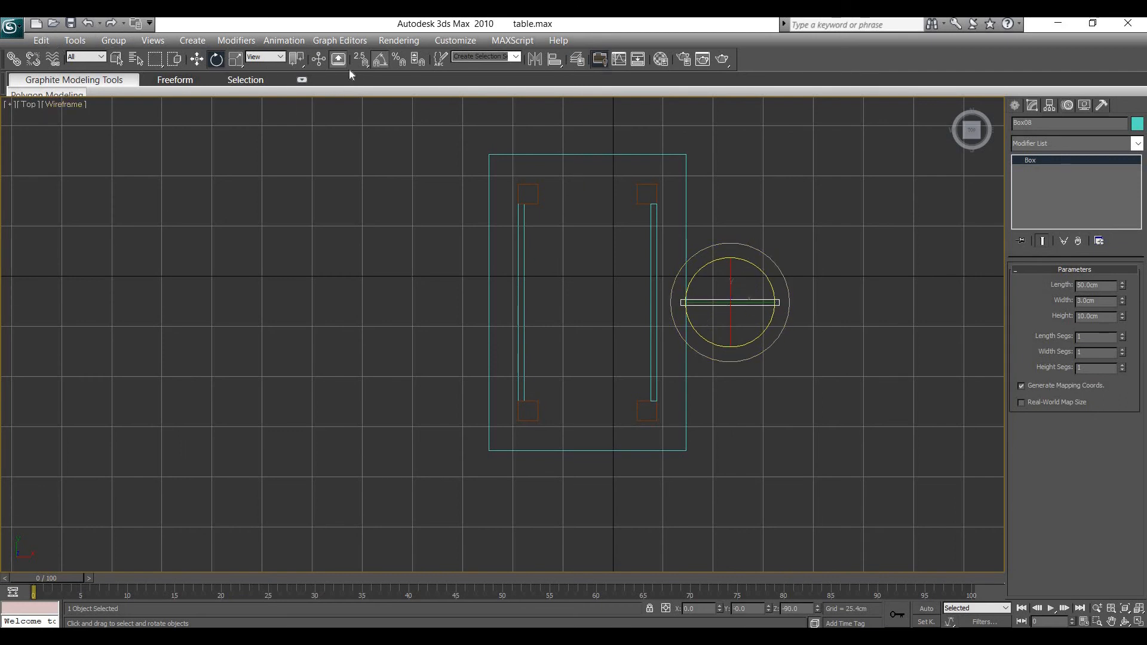
pyautogui.click(198, 60)
pyautogui.click(360, 61)
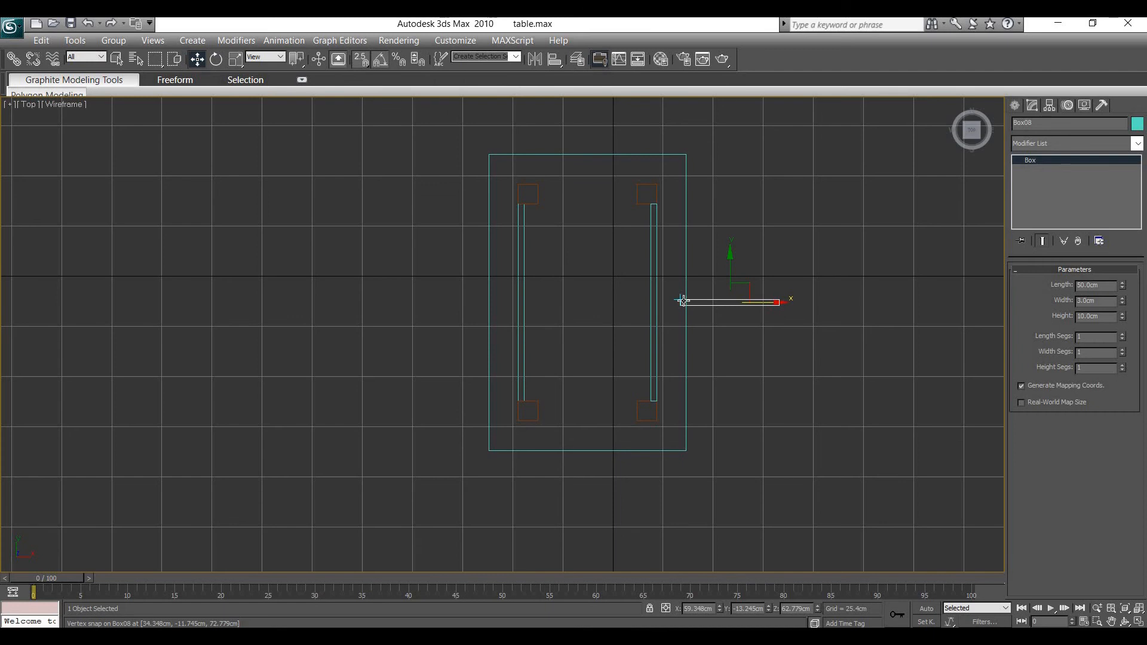
pyautogui.moveTo(681, 301); pyautogui.dragTo(540, 192)
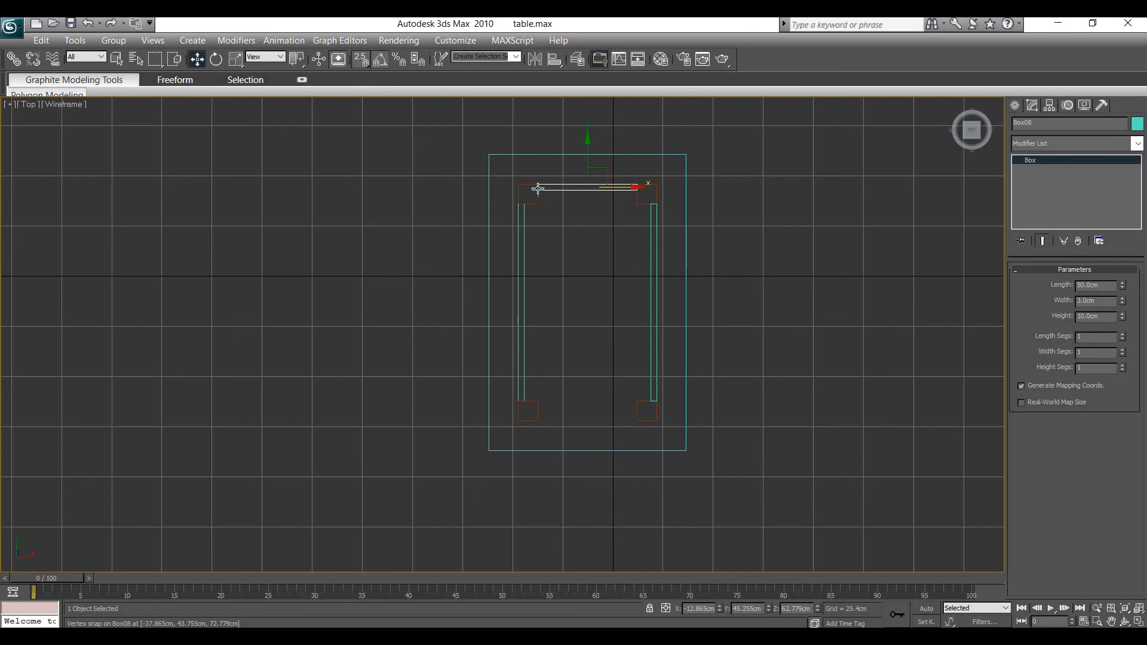
# Clone the short rail as one copy, snapped between the two legs at the opposite end of the table.
pyautogui.keyDown('shift'); pyautogui.moveTo(538, 190); pyautogui.dragTo(530, 427); pyautogui.keyUp('shift')
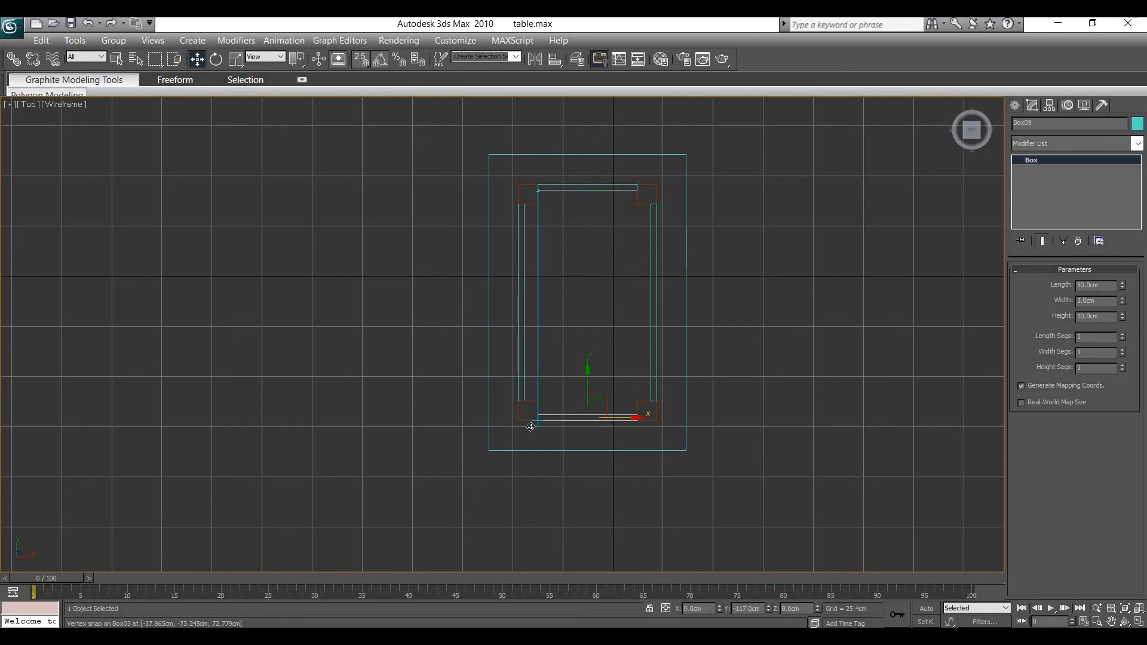
pyautogui.keyDown('shift'); pyautogui.moveTo(546, 414); pyautogui.dragTo(547, 415); pyautogui.keyUp('shift')
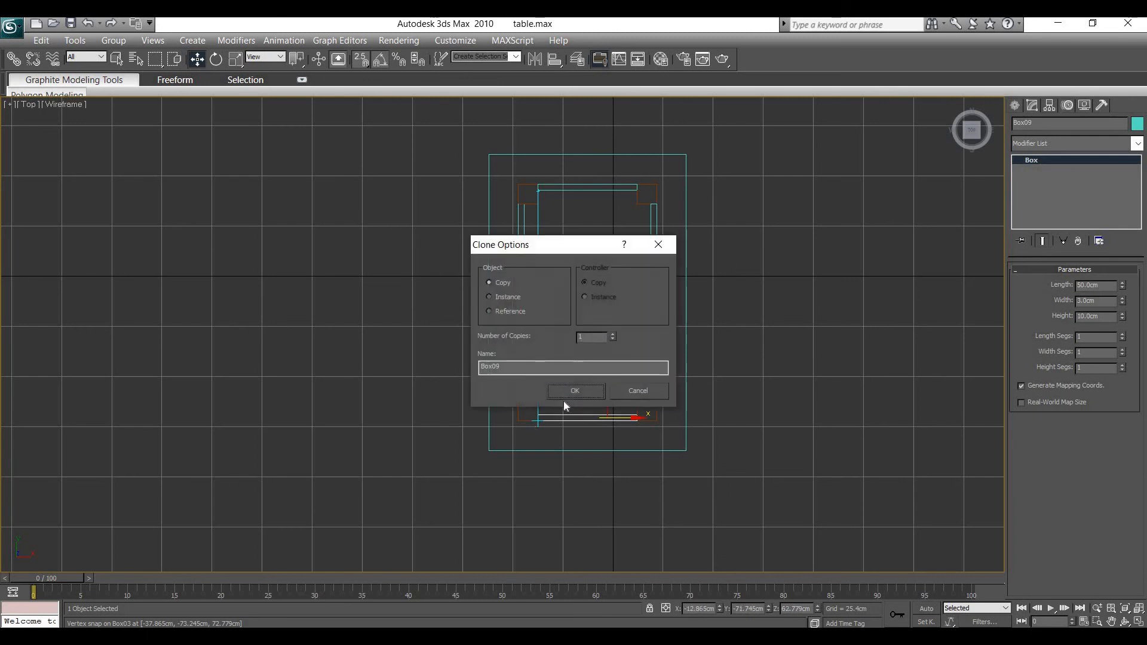
pyautogui.click(586, 393)
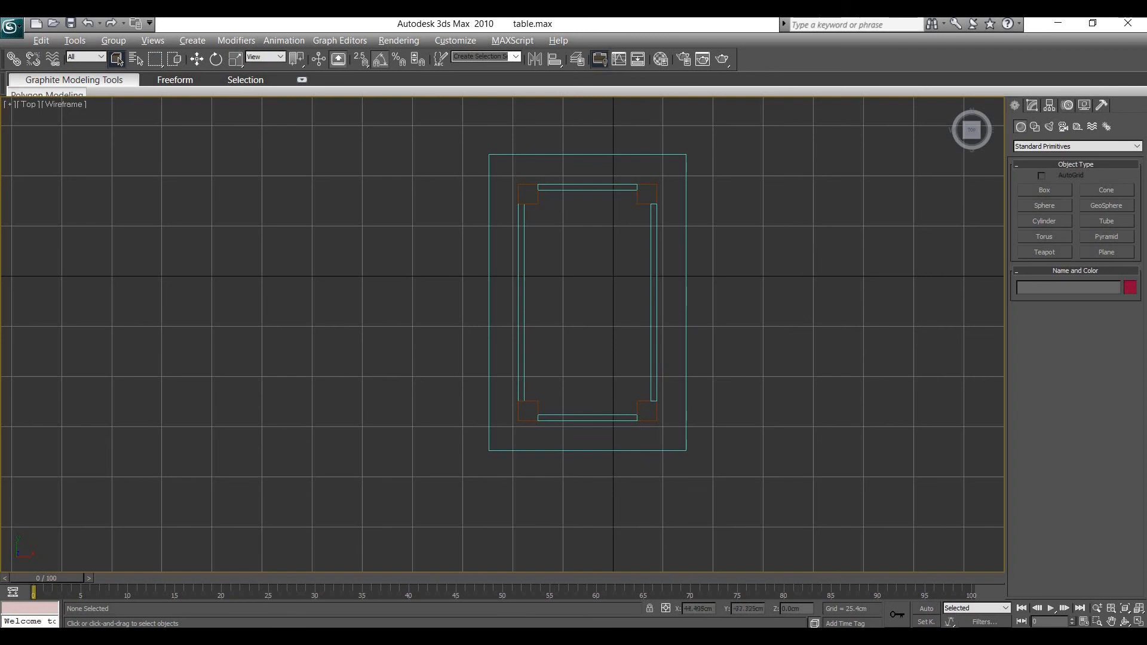
# Examine the assembled table in perspective from several angles and compare it with the reference photo in the Photos app.
pyautogui.hotkey('alt', 'w')
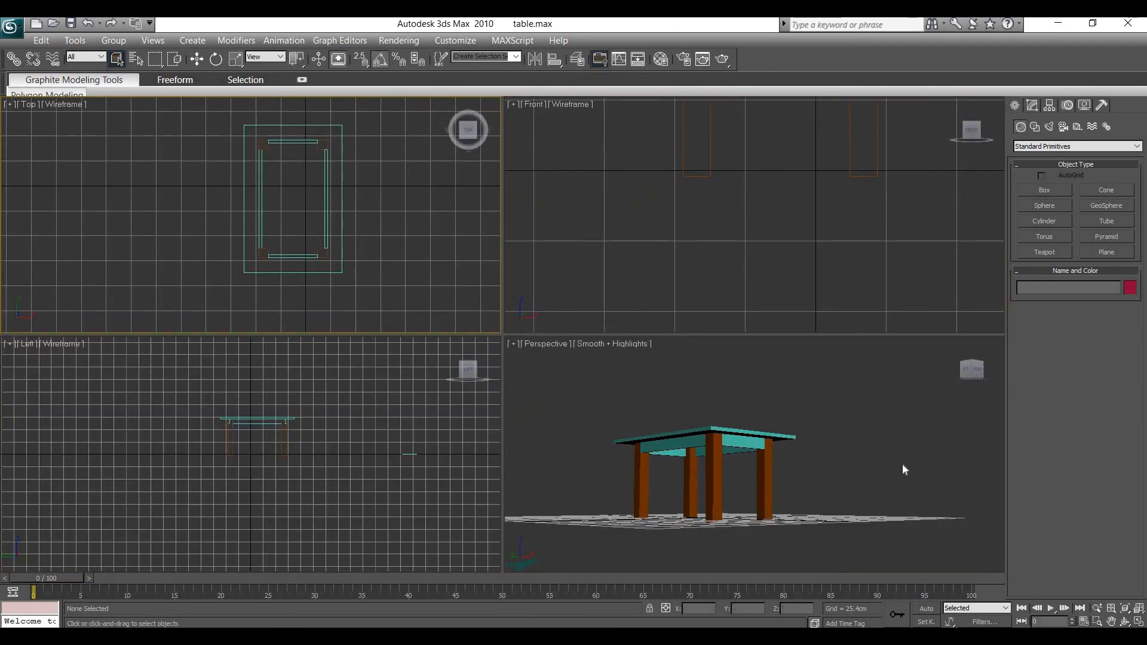
pyautogui.click(904, 461)
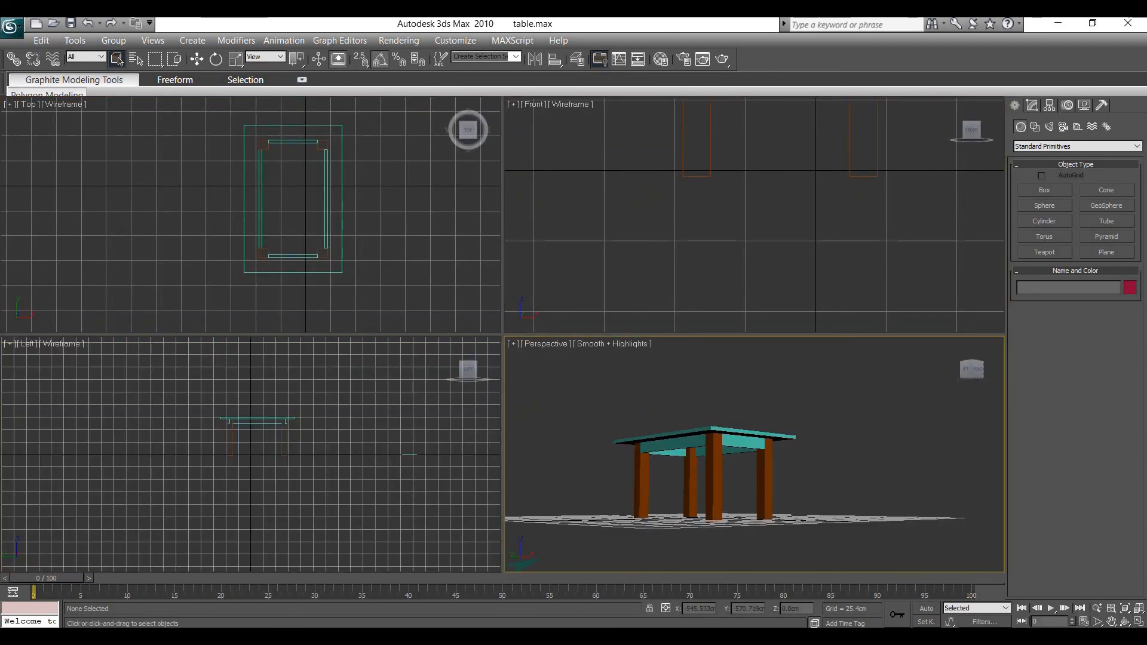
pyautogui.click(1137, 622)
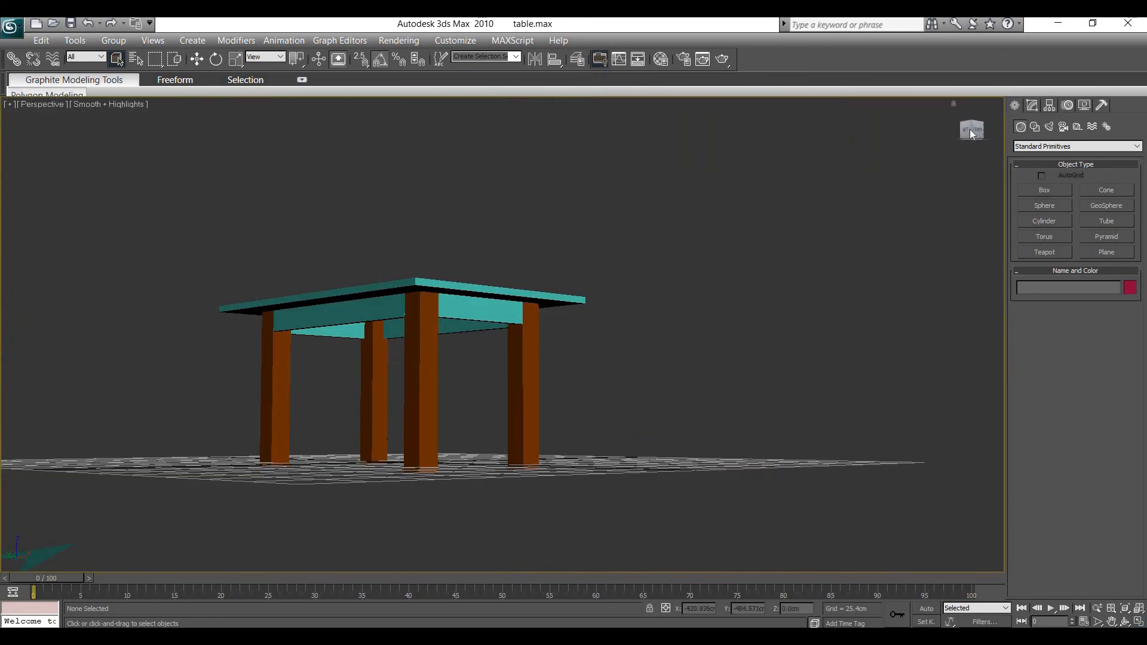
pyautogui.moveTo(709, 218); pyautogui.dragTo(238, 515)
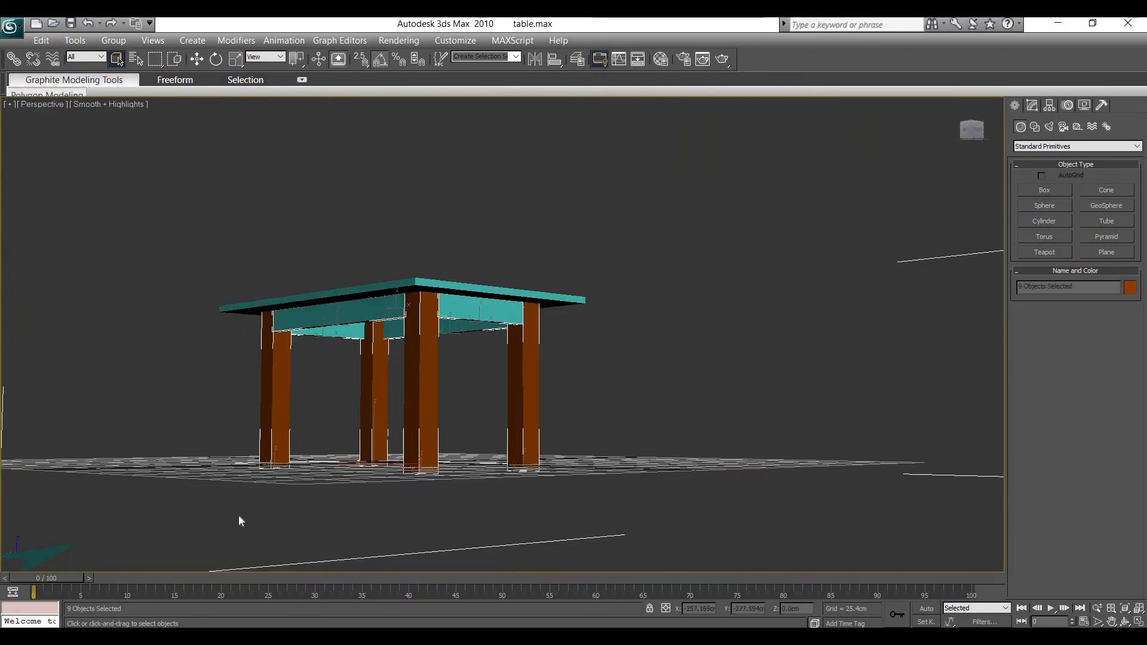
pyautogui.press('z')
pyautogui.scroll(6, 793, 271)
pyautogui.click(608, 557)
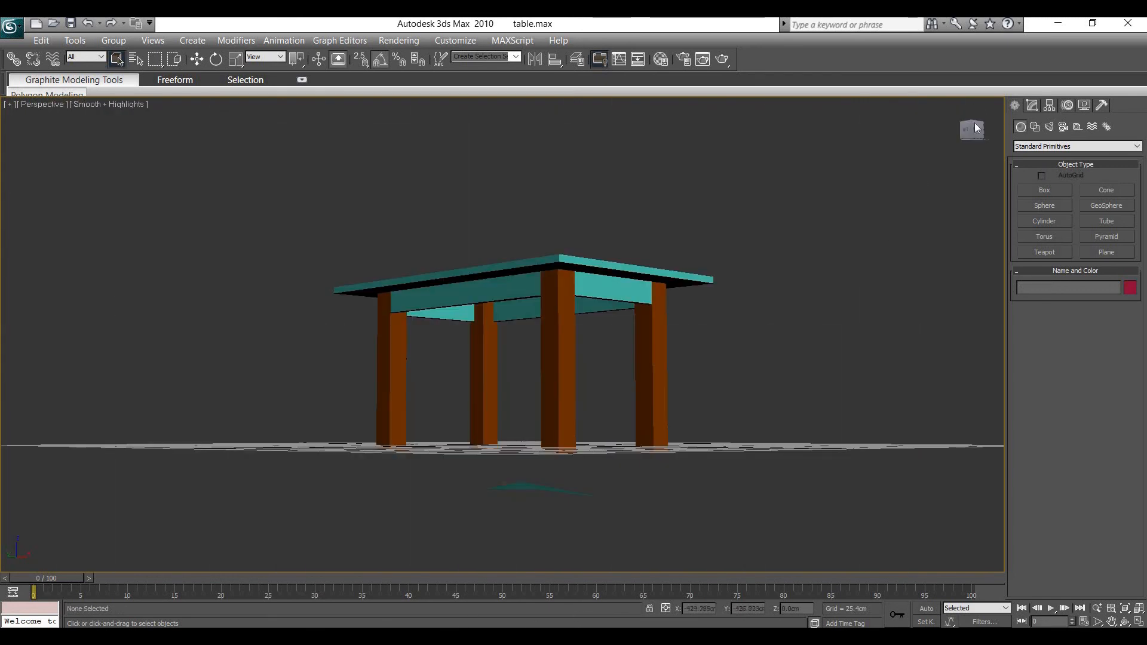
pyautogui.moveTo(972, 128); pyautogui.dragTo(779, 313)
pyautogui.moveTo(780, 313); pyautogui.dragTo(704, 338, button='middle')
pyautogui.scroll(2, 704, 338)
pyautogui.hotkey('alt', 'Tab')
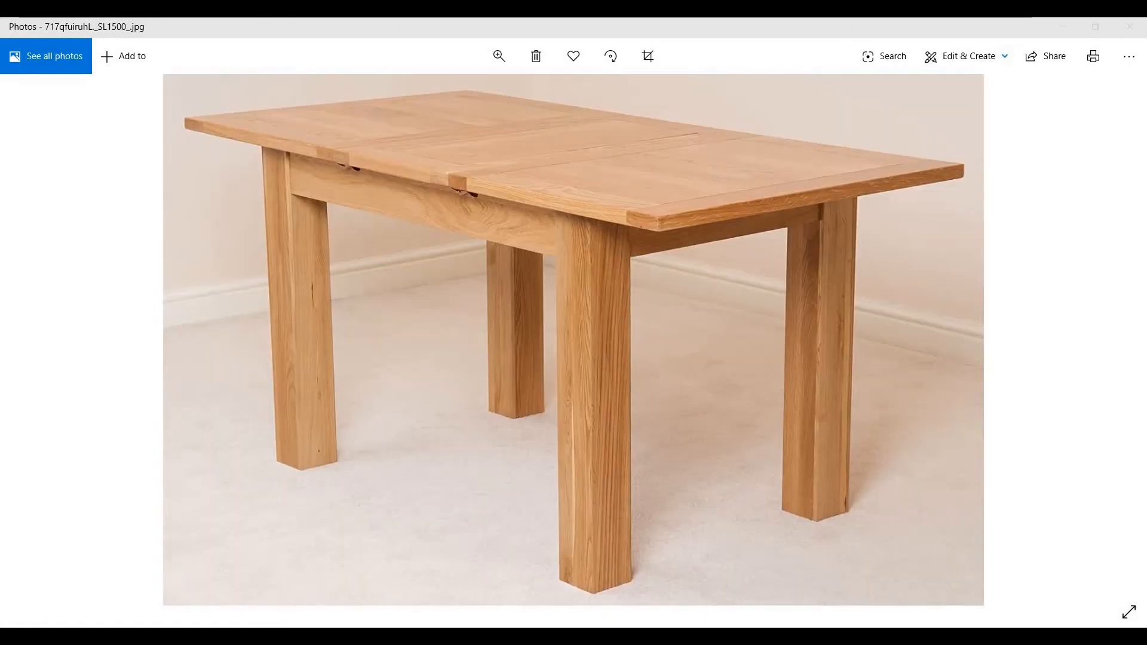
pyautogui.click(430, 632)
# Convert the tabletop box to an editable poly.
pyautogui.click(639, 174)
pyautogui.moveTo(777, 176); pyautogui.dragTo(687, 210, button='middle')
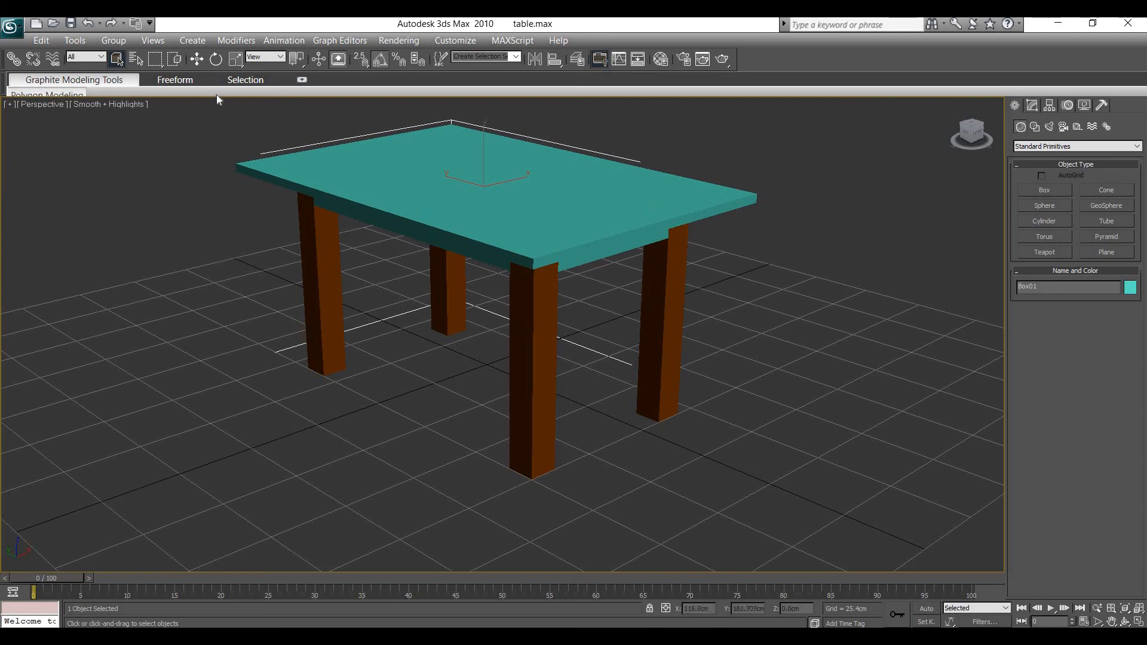
pyautogui.click(196, 59)
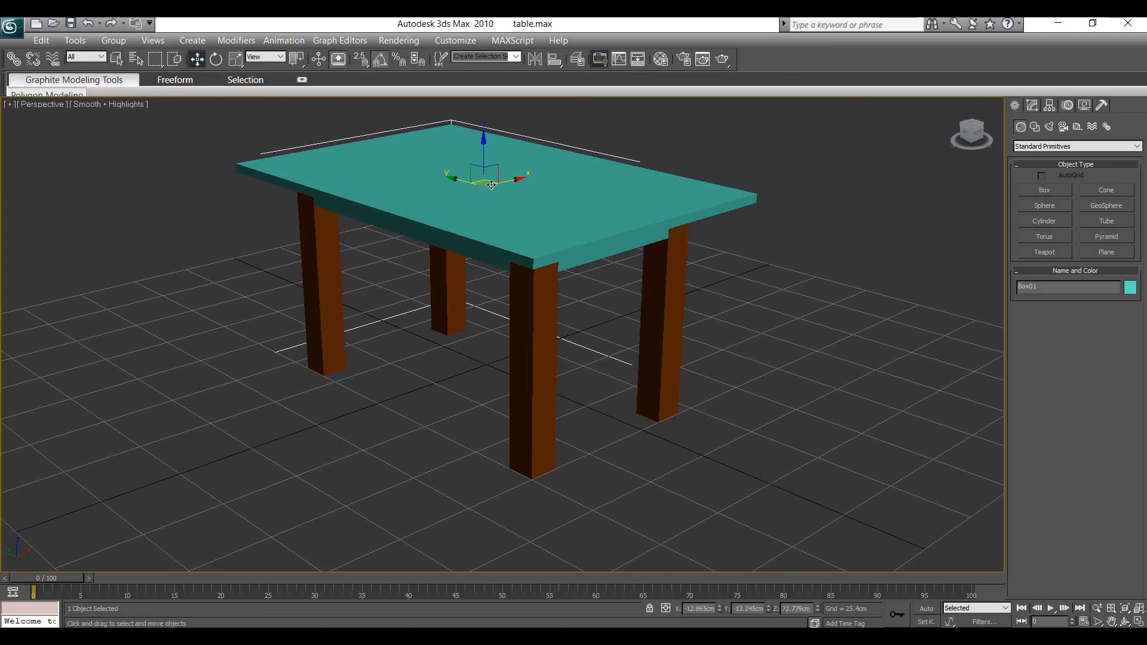
pyautogui.rightClick(486, 194)
pyautogui.moveTo(567, 323)
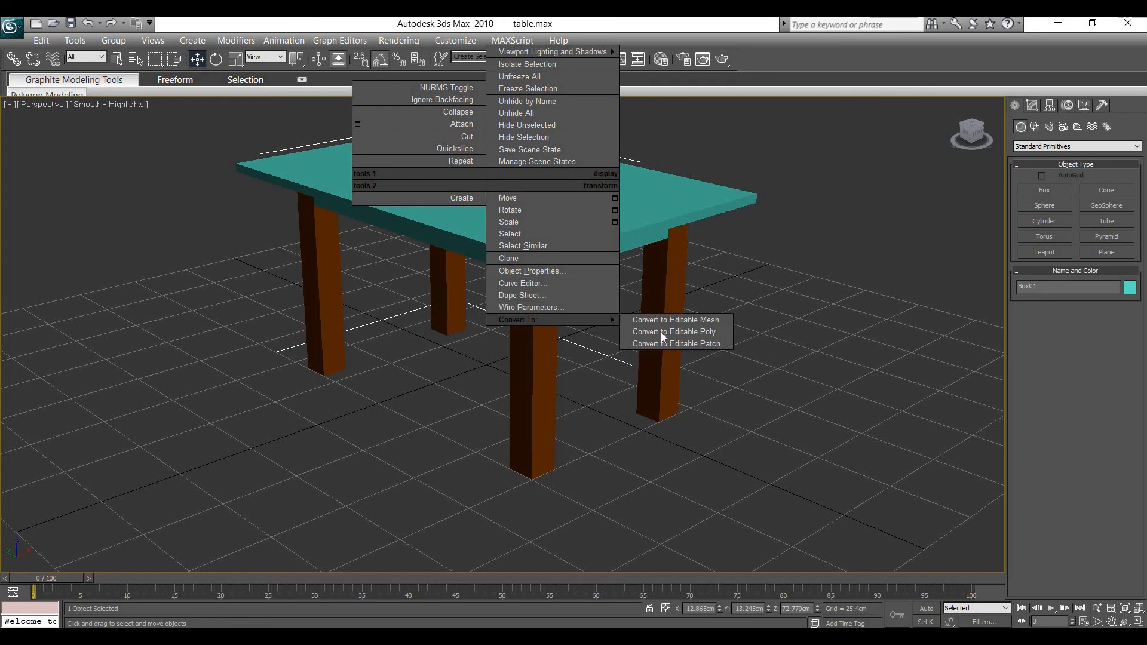
pyautogui.click(661, 332)
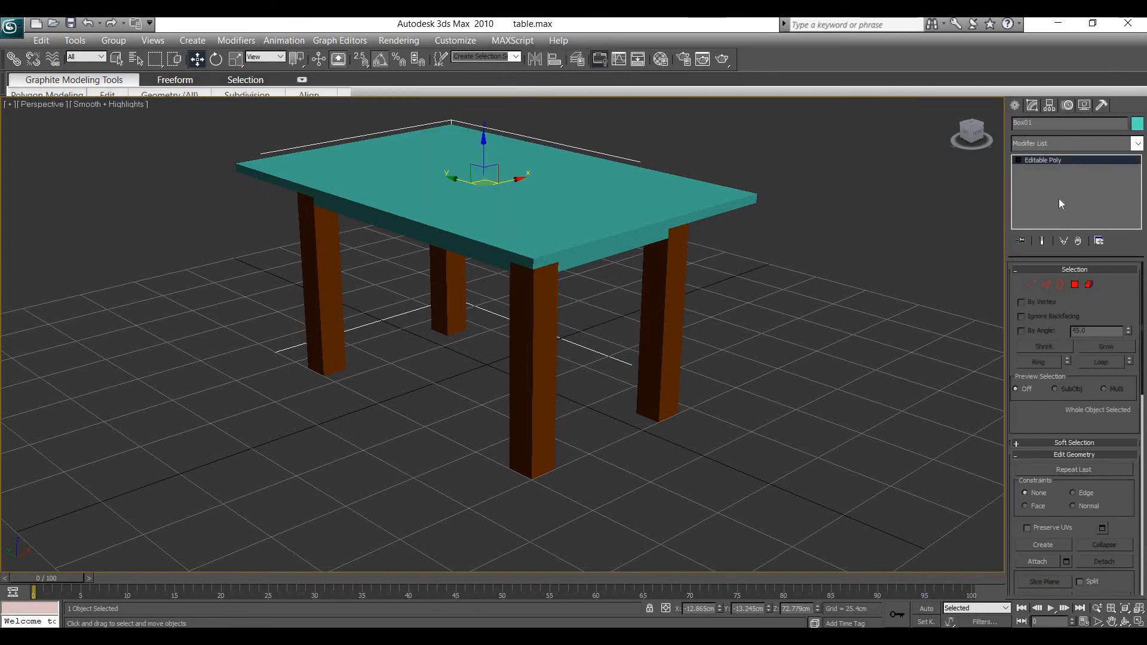
# Attach the four table legs to the tabletop's editable poly by picking each one in the perspective view.
pyautogui.scroll(-2, 1069, 355)
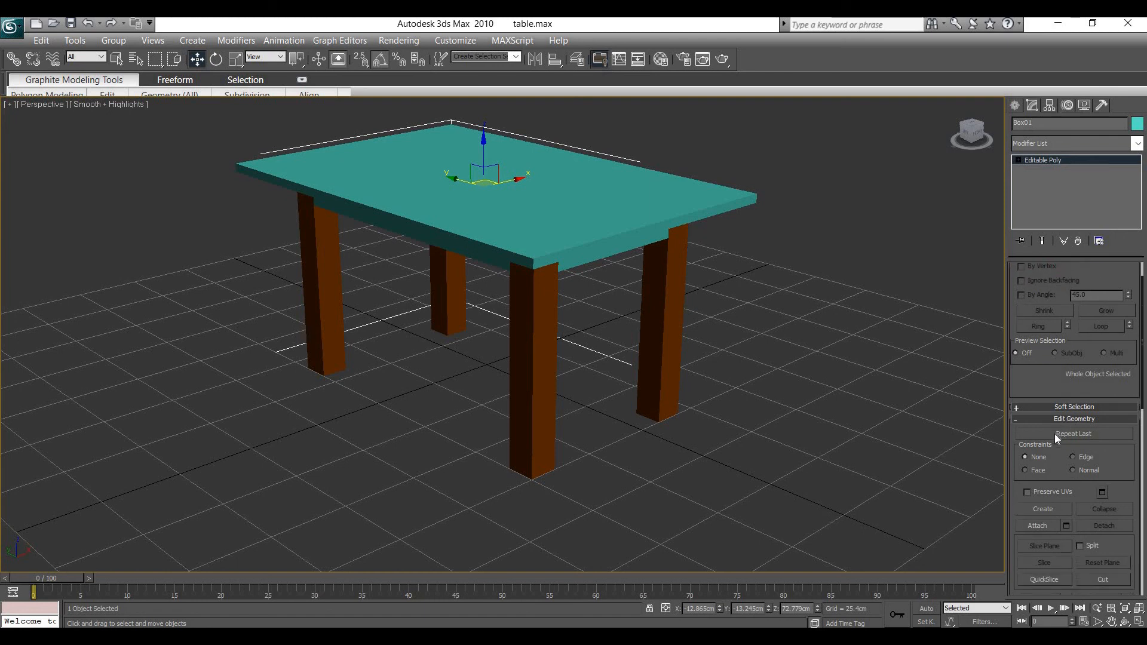
pyautogui.click(1039, 526)
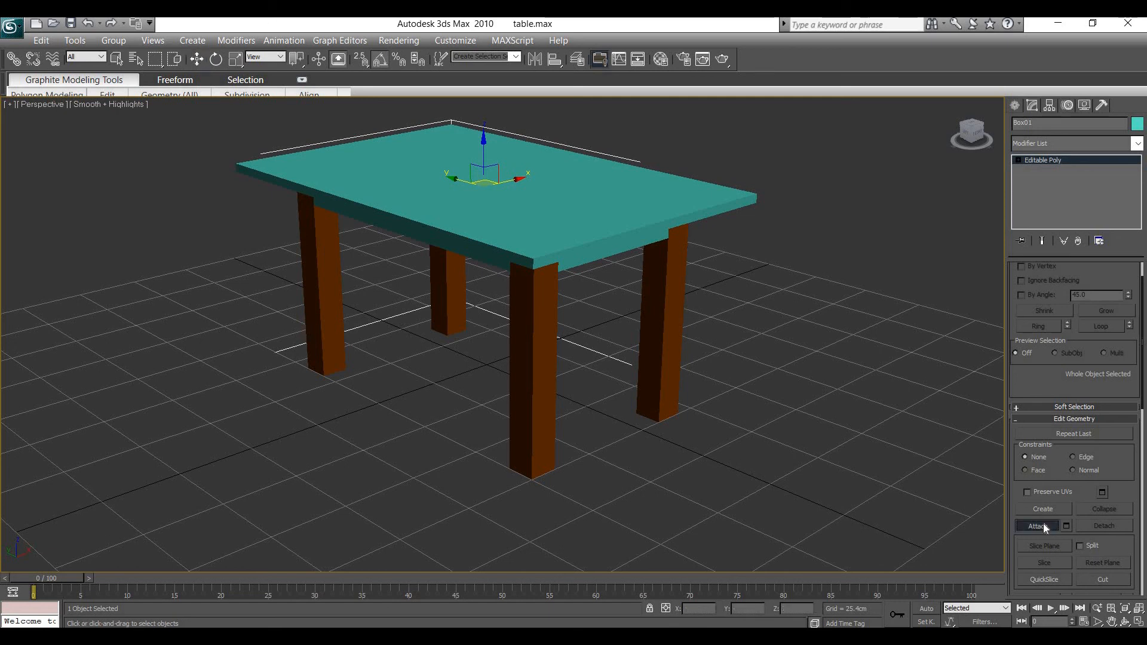
pyautogui.click(530, 297)
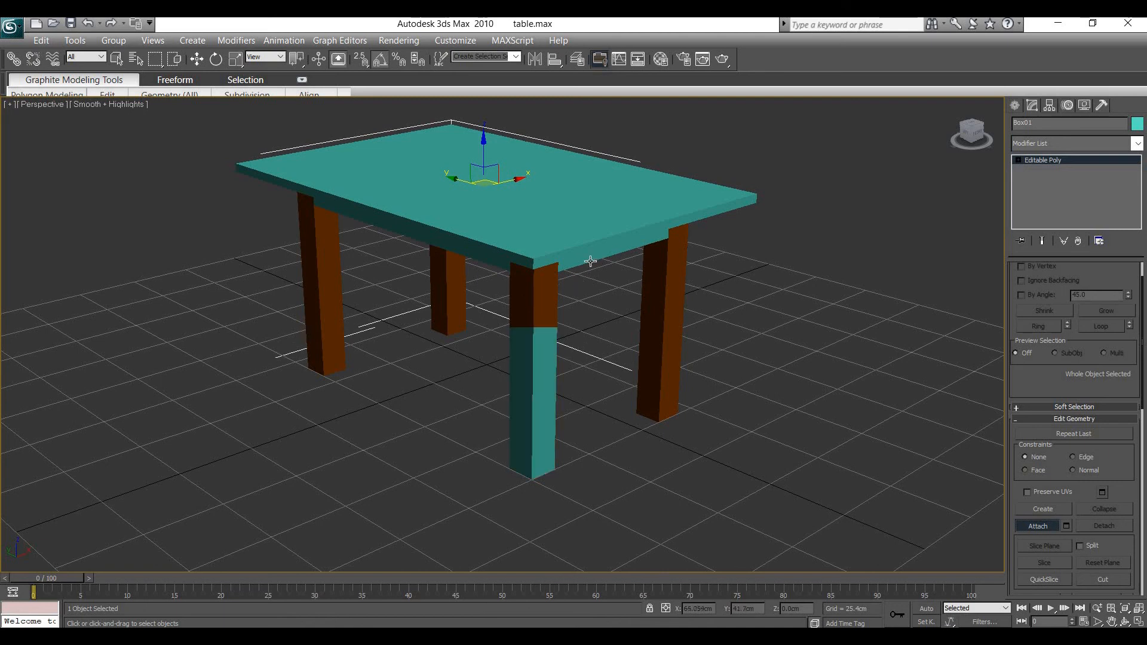
pyautogui.click(665, 303)
pyautogui.click(321, 296)
pyautogui.click(432, 288)
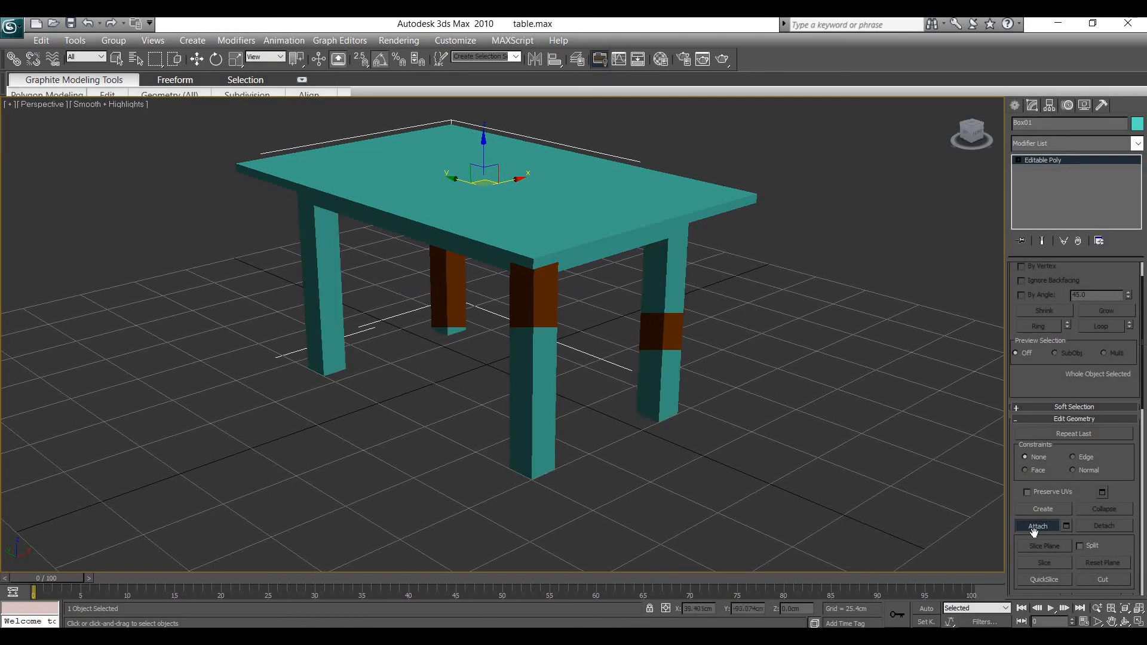
# Attach the remaining boxes Box02, Box07 and Box08 to the tabletop's editable poly together from the attach list.
pyautogui.click(1066, 526)
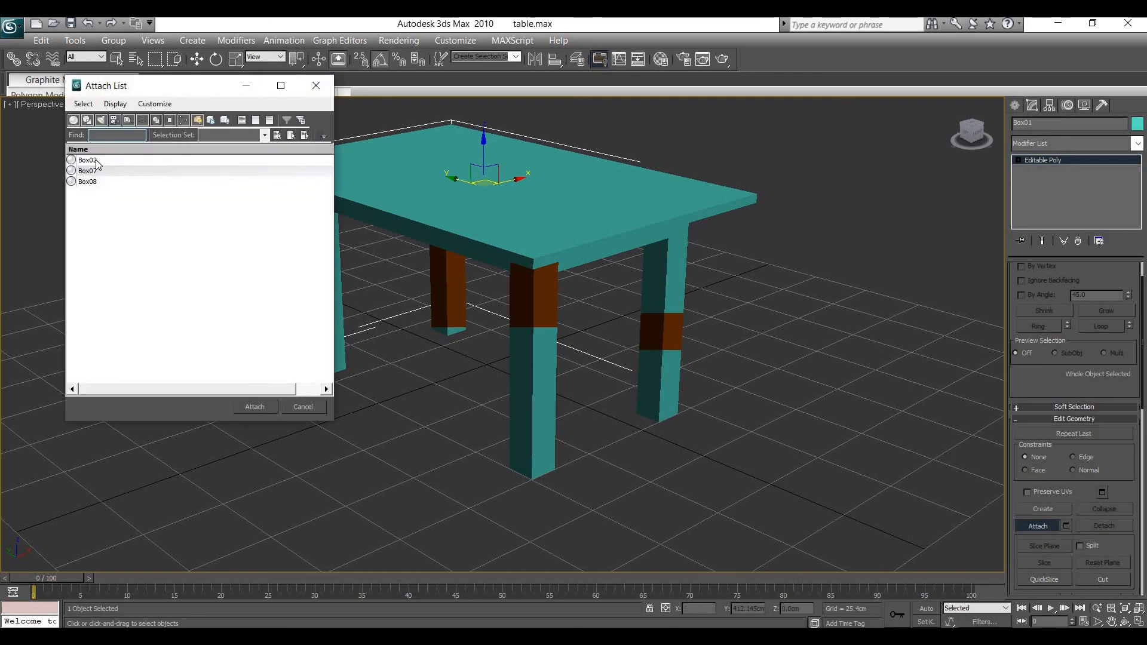
pyautogui.moveTo(96, 160); pyautogui.dragTo(96, 192)
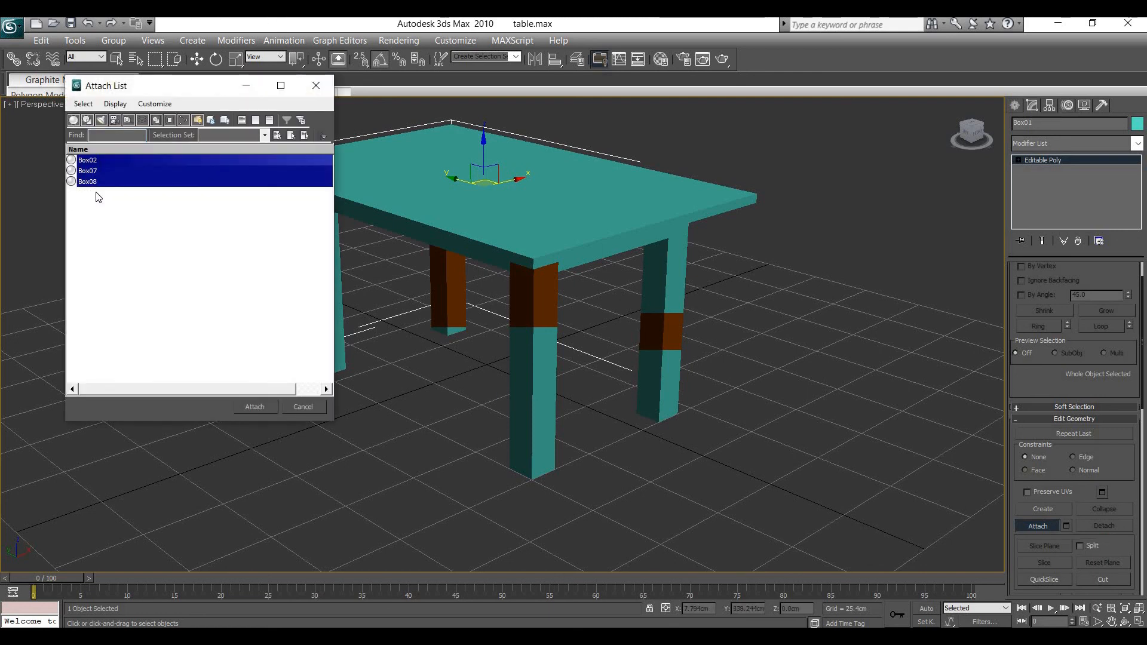
pyautogui.click(265, 409)
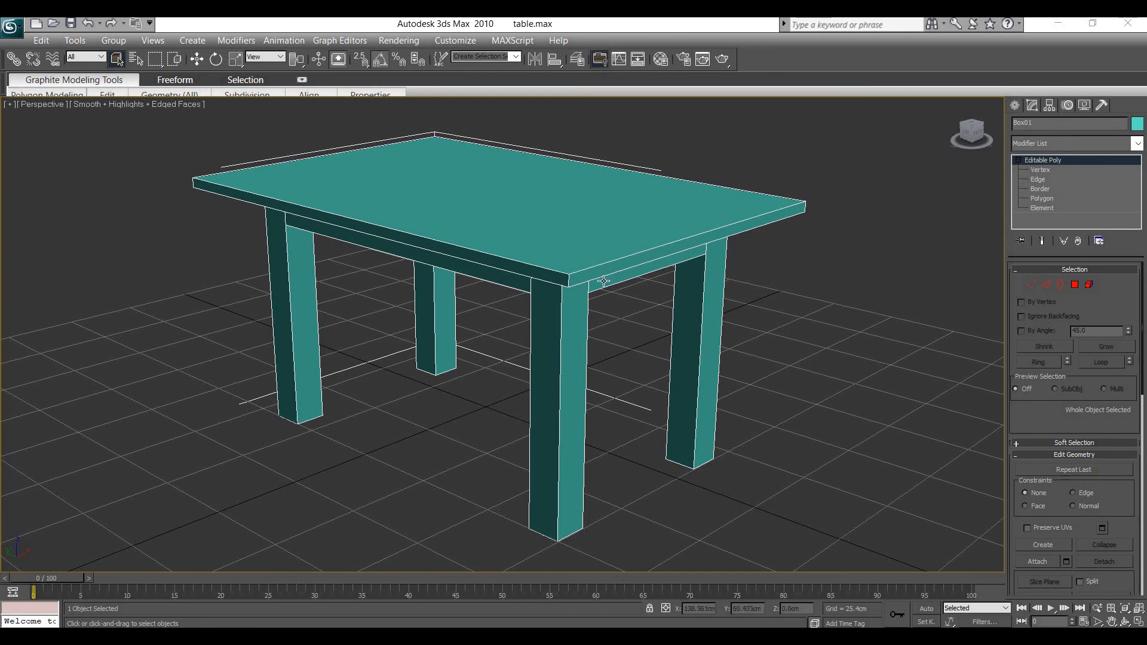
# Examine the joined table with edged faces from above and from below, checking the legs, rails and tabletop underside.
pyautogui.moveTo(721, 298); pyautogui.dragTo(674, 229, button='middle')
pyautogui.click(781, 320)
pyautogui.click(673, 233)
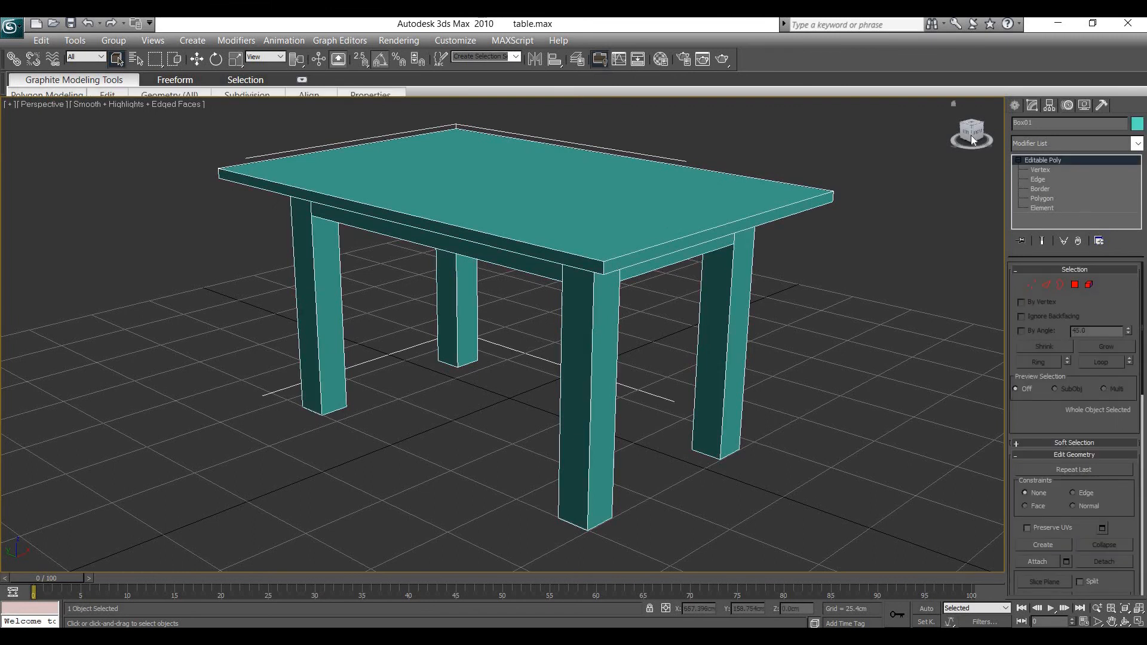
pyautogui.keyDown('alt'); pyautogui.moveTo(707, 213); pyautogui.dragTo(620, 362, button='middle'); pyautogui.keyUp('alt')
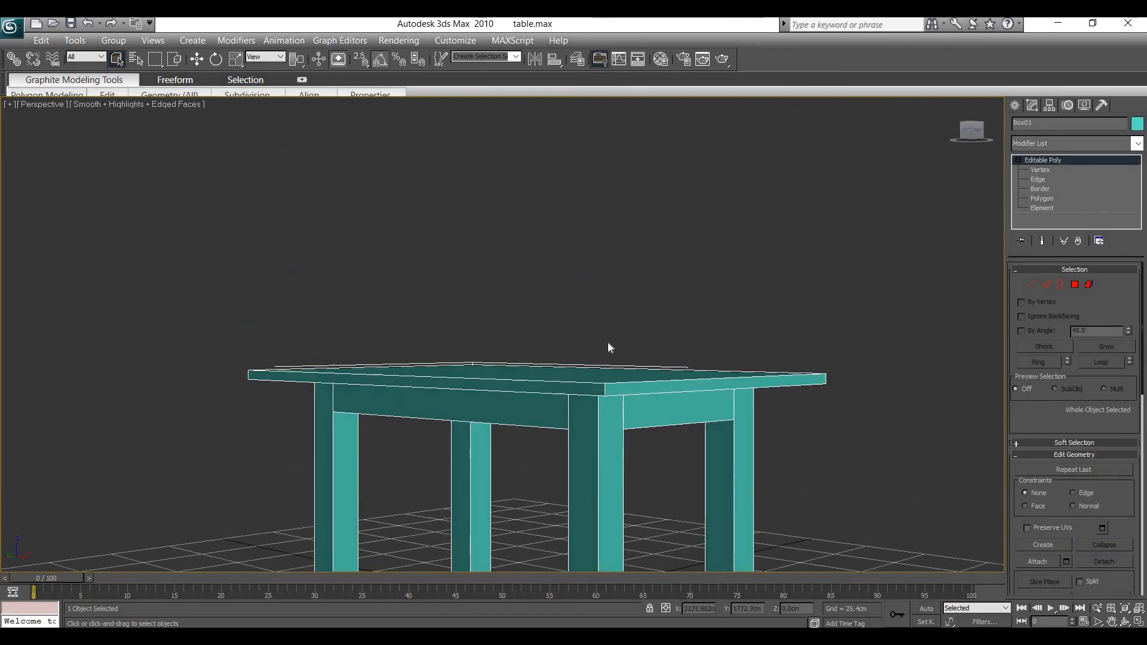
pyautogui.keyDown('alt'); pyautogui.moveTo(643, 108); pyautogui.dragTo(684, 299, button='middle'); pyautogui.keyUp('alt')
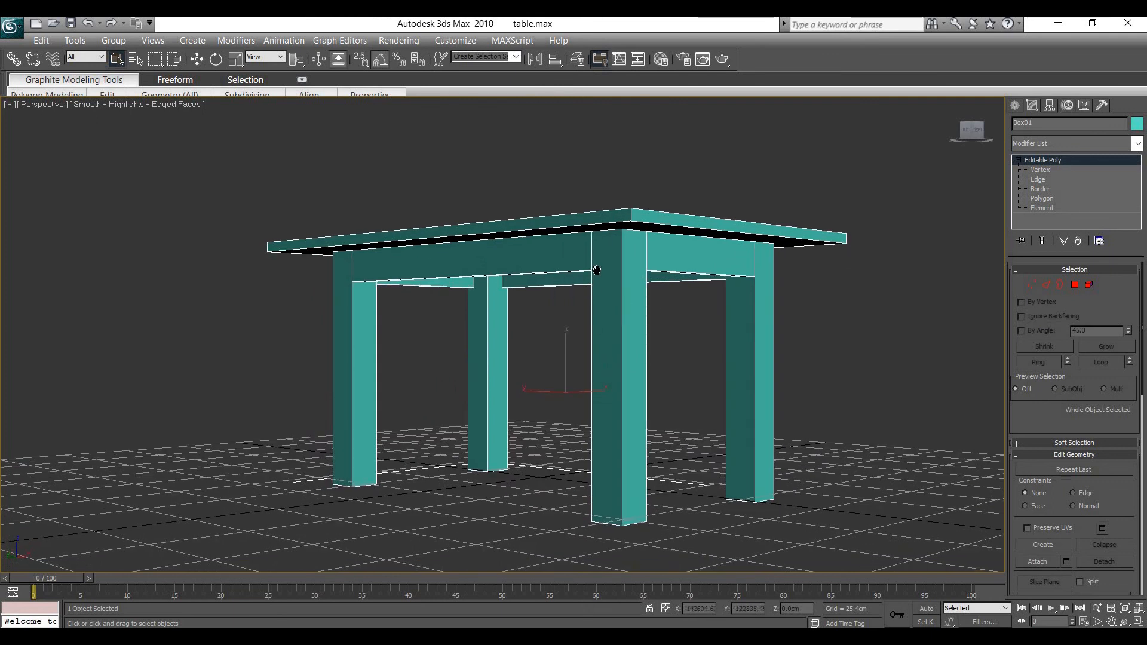
pyautogui.keyDown('alt'); pyautogui.moveTo(599, 270); pyautogui.dragTo(623, 303, button='middle'); pyautogui.keyUp('alt')
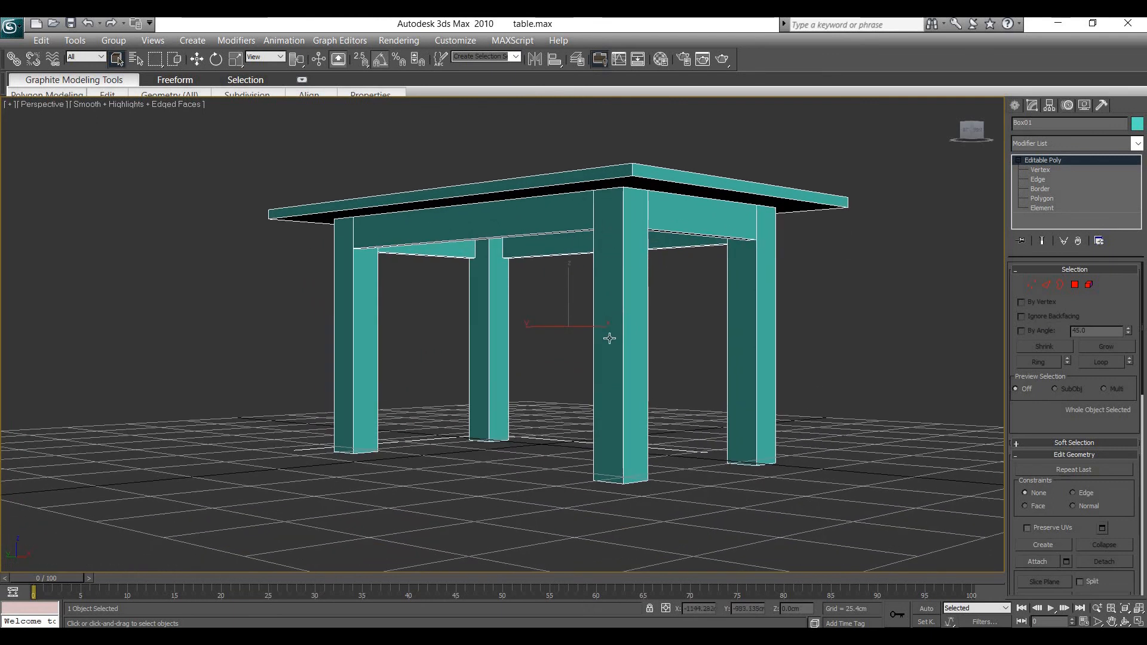
pyautogui.click(711, 332)
pyautogui.click(599, 237)
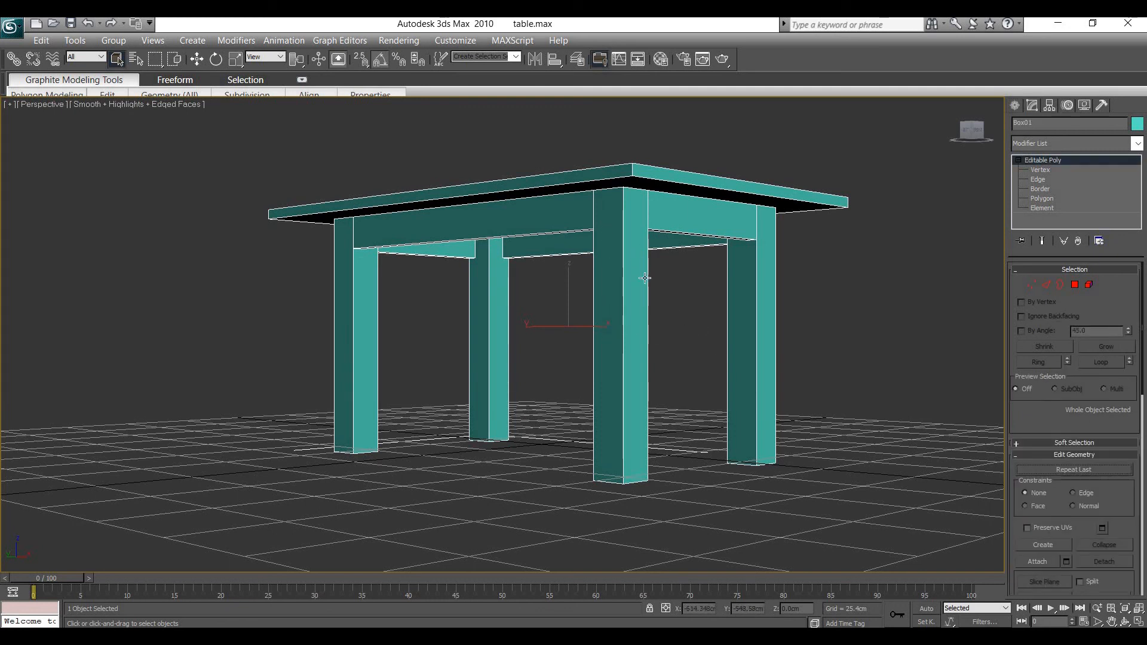